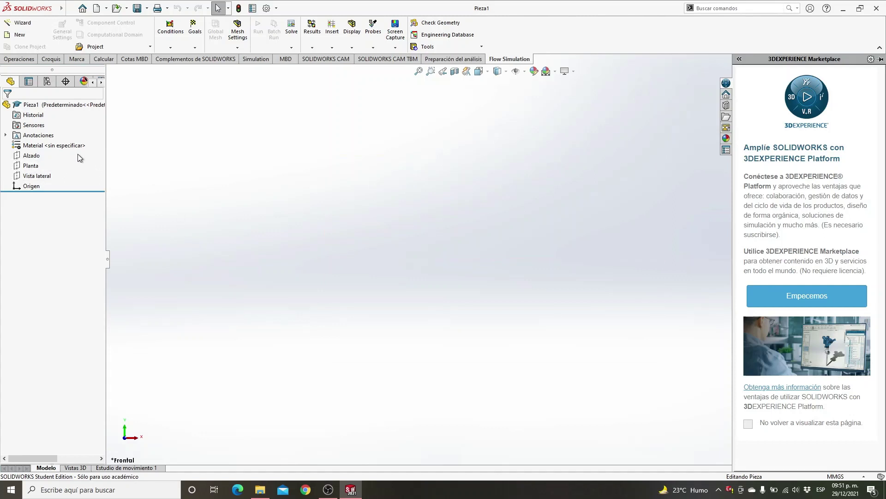
Step: Start a new sketch on the Planta plane
click(31, 166)
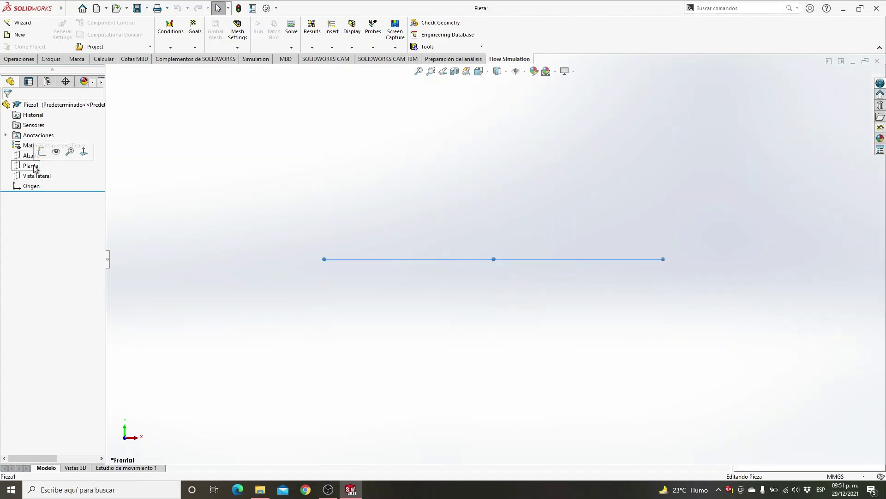
drag(768, 197, 683, 258)
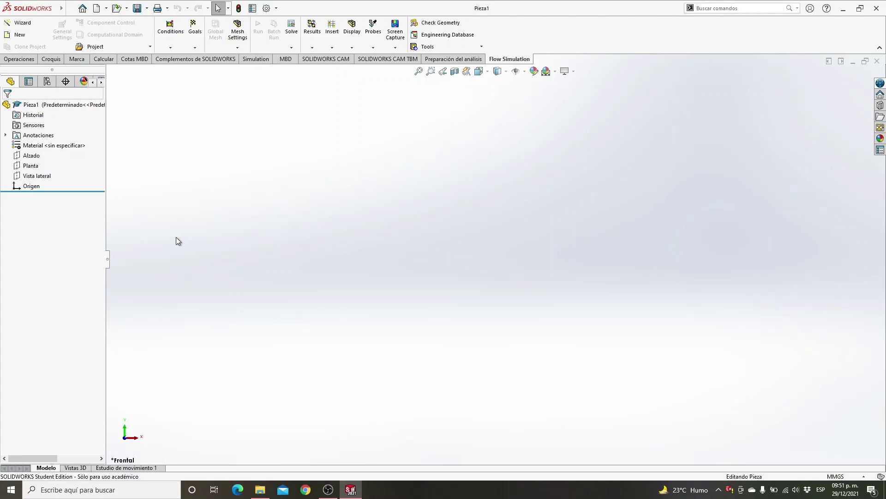
click(38, 166)
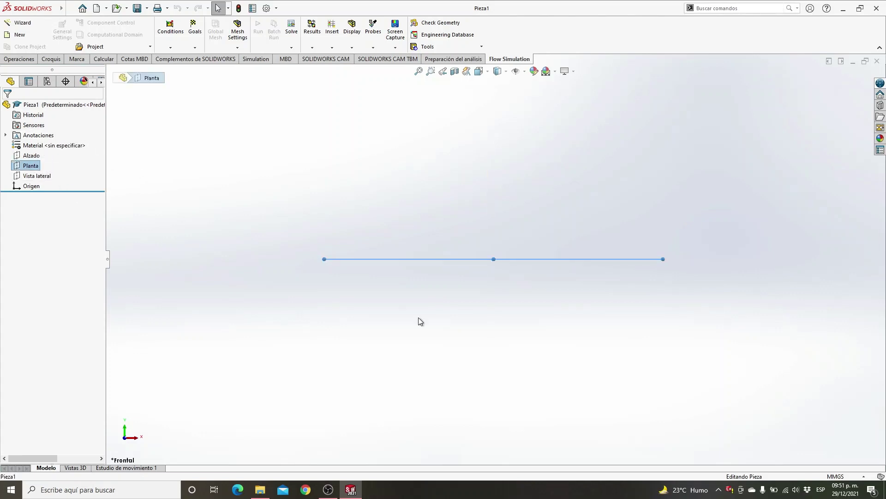
middle_drag(590, 277, 631, 447)
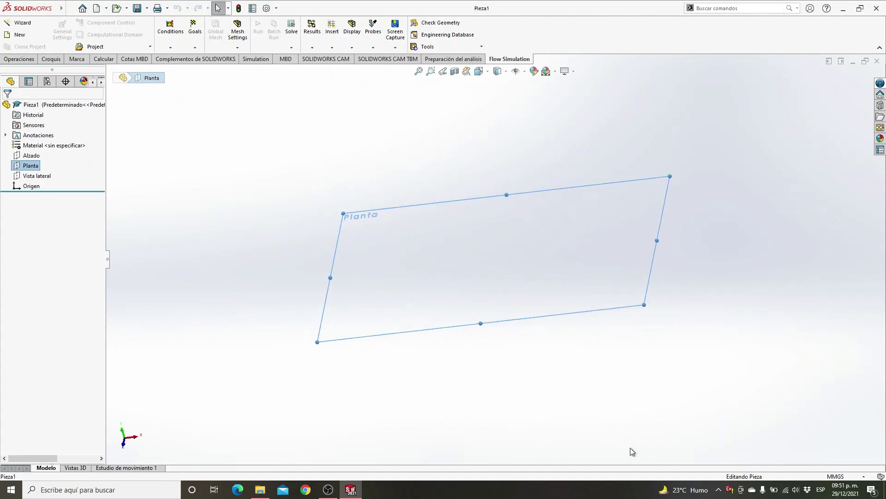
right_click(28, 168)
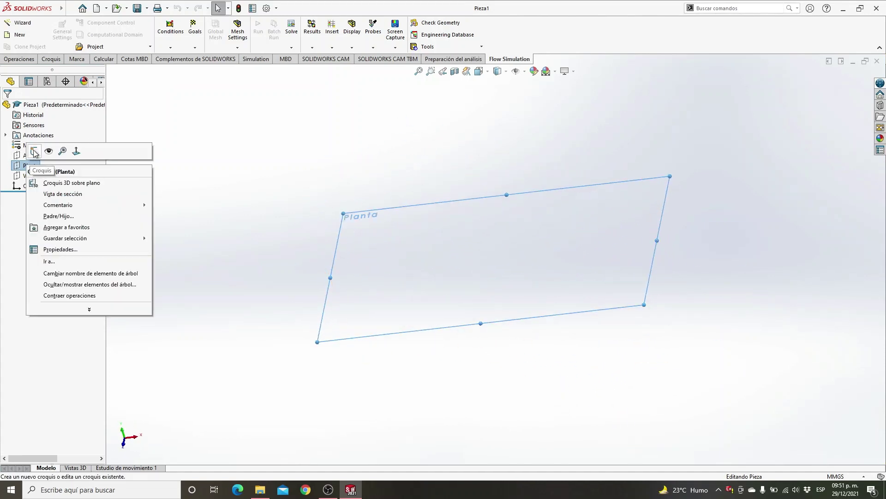
click(34, 152)
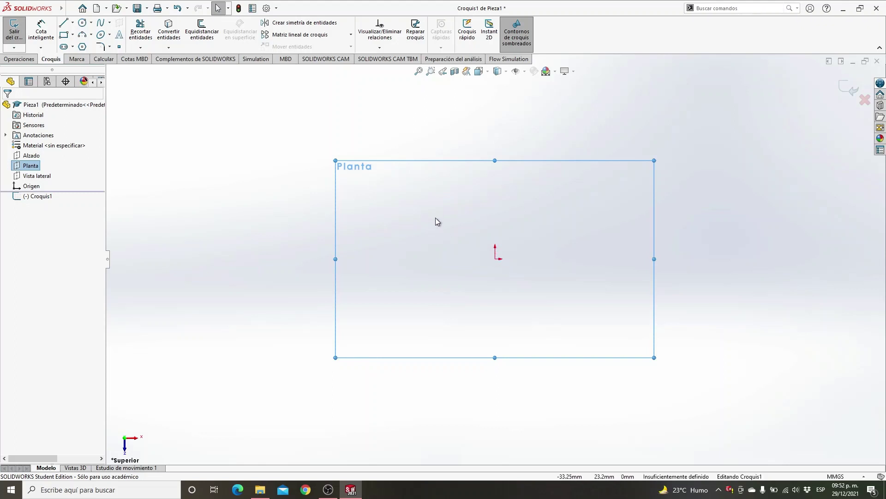
Step: Sketch a circle centred on the origin with a radius of about 84 mm
click(83, 22)
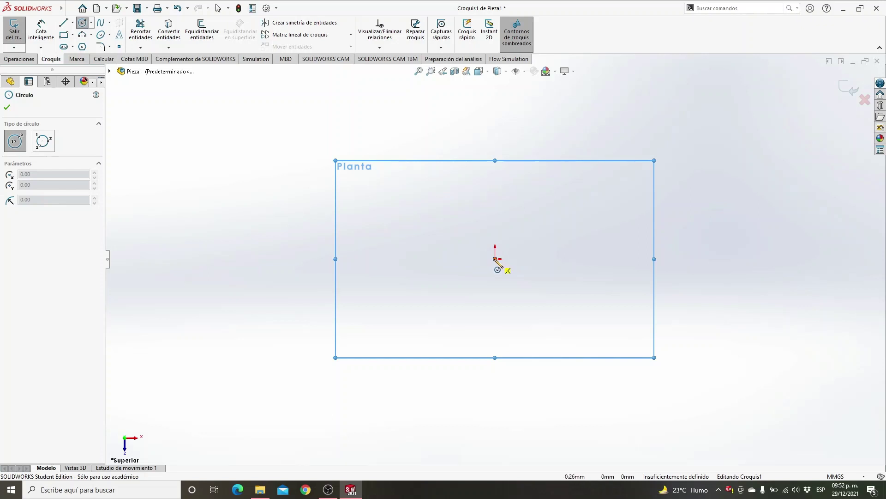
click(495, 259)
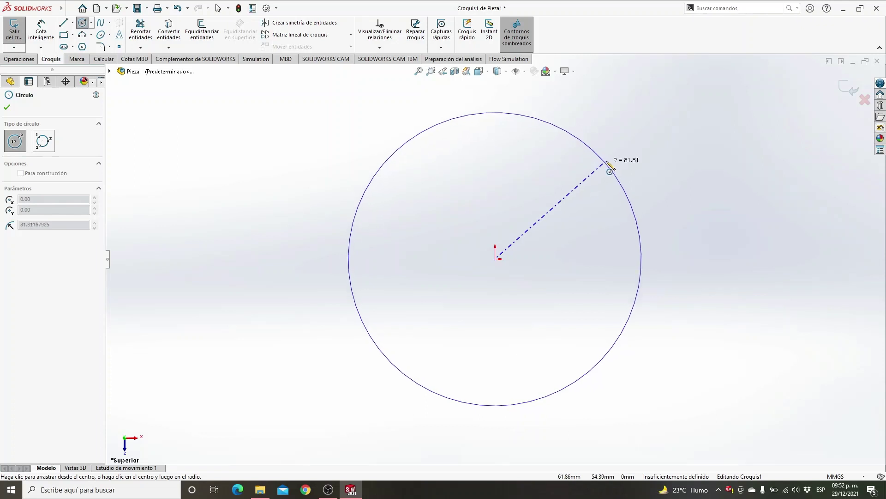
click(608, 161)
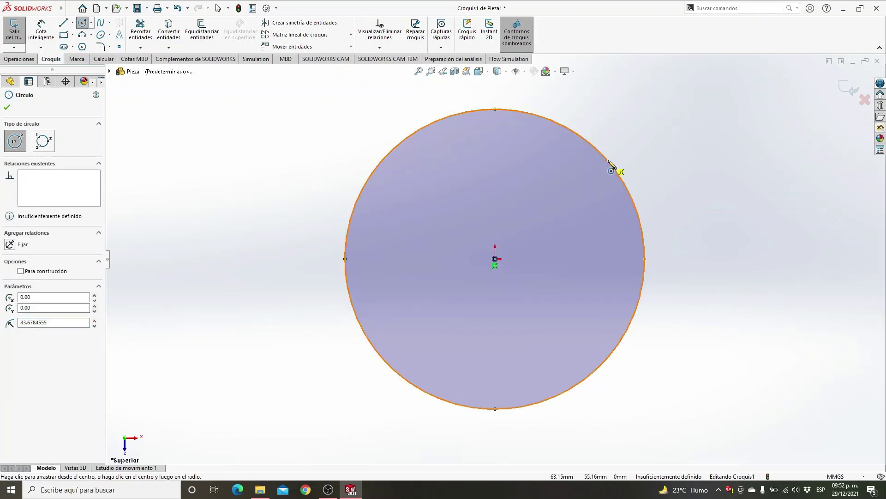
Step: Set the circle's radius to 40 mm and finish the Circle command
double_click(59, 323)
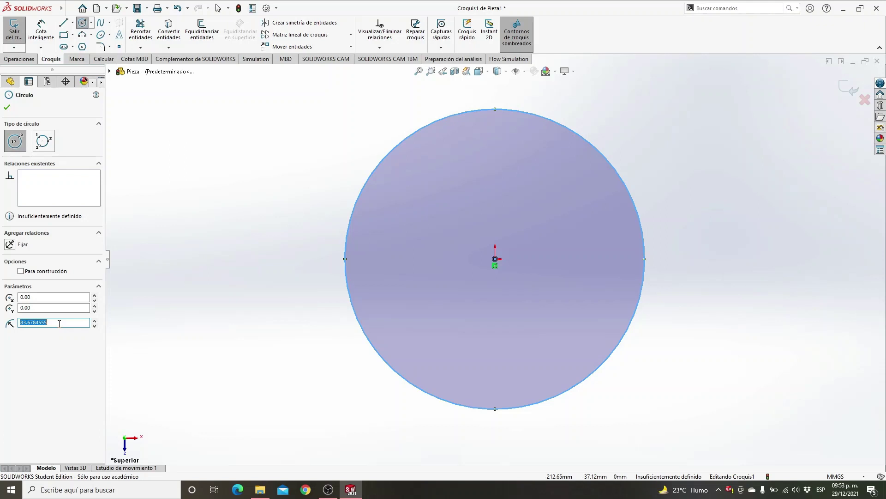
text(40)
key(Return)
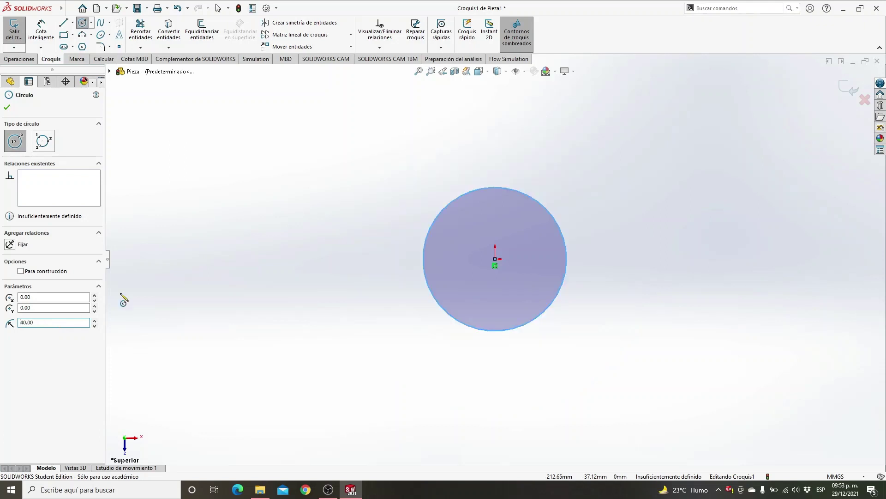
scroll(487, 212, down, 2)
scroll(488, 307, down, 5)
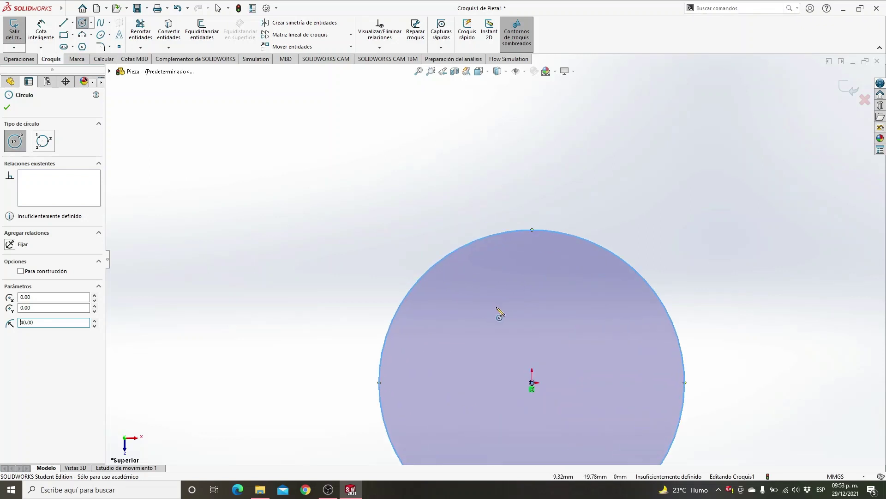
scroll(531, 152, up, 3)
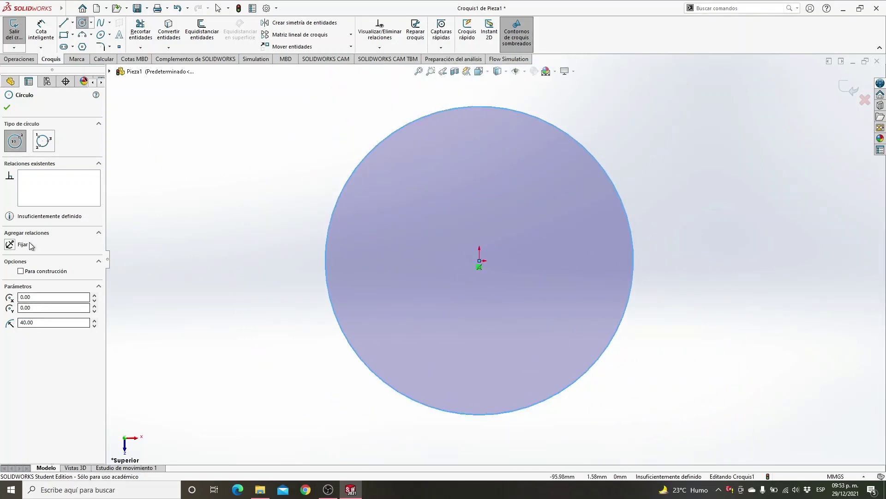
click(7, 107)
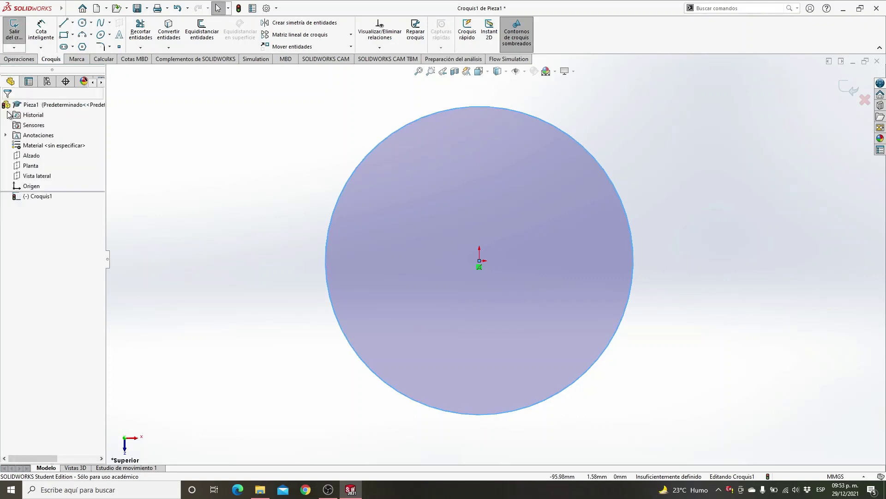
Step: Start a boss extrusion of the circle upward from the sketch plane and set its depth to 100 mm
click(26, 61)
middle_drag(350, 236, 350, 142)
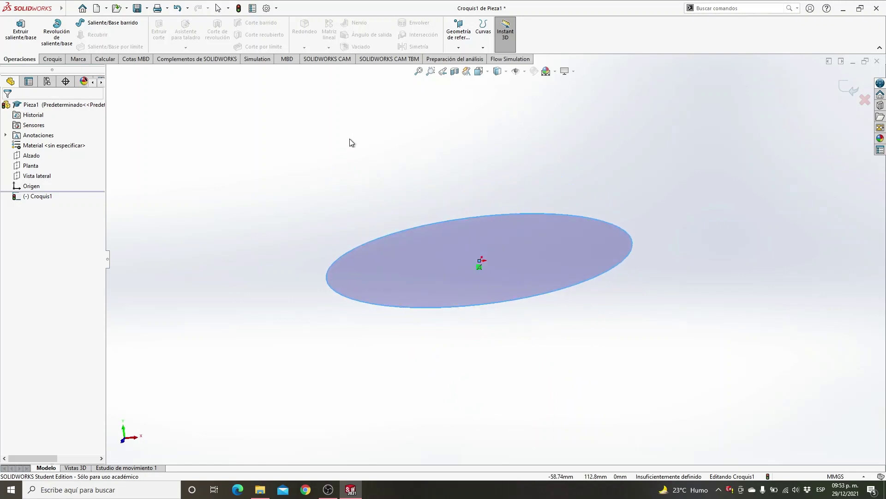
click(22, 34)
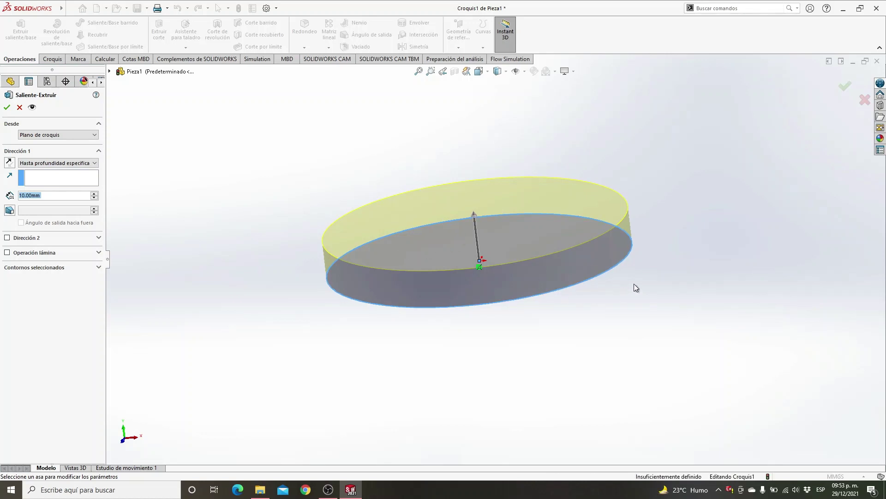
ctrl+middle_drag(659, 271, 667, 330)
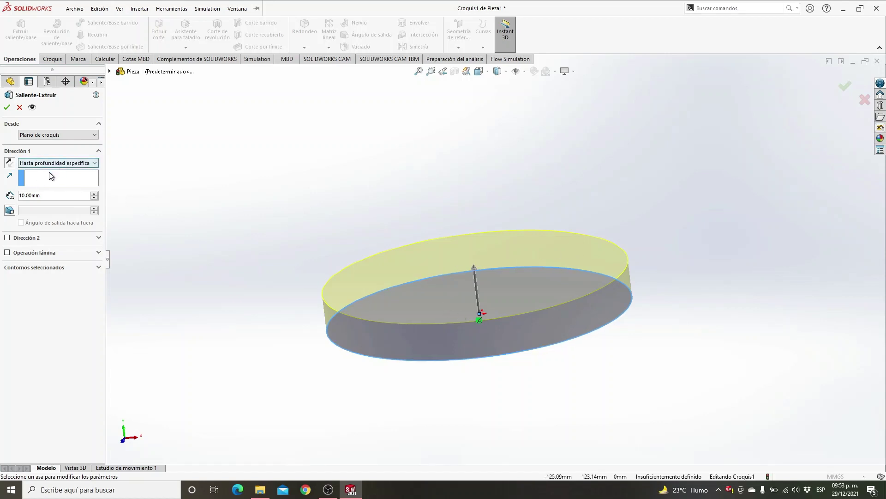
click(52, 195)
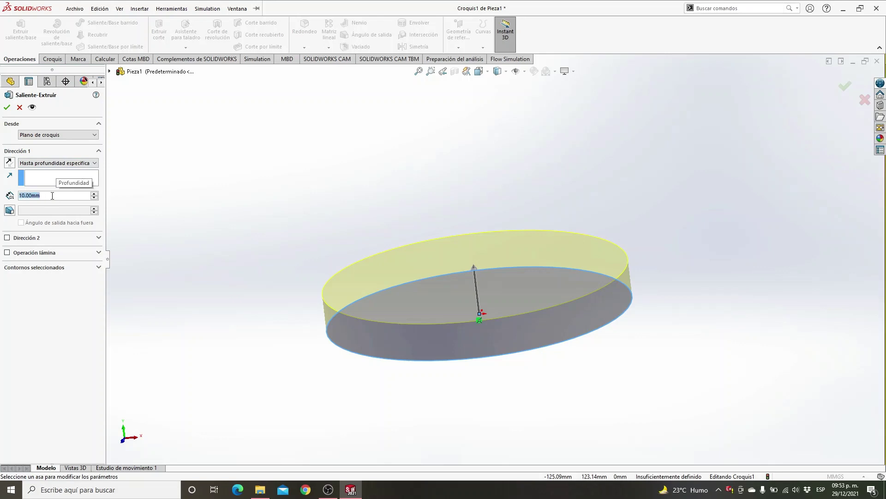
text(100)
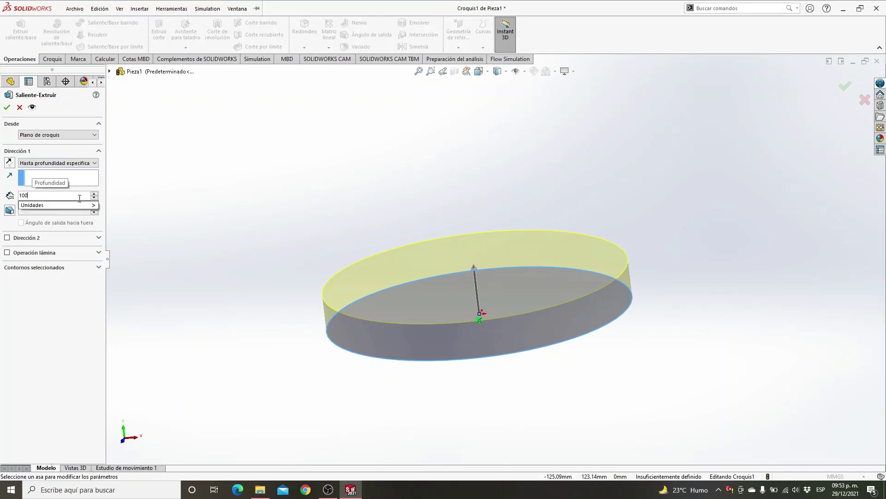
key(Return)
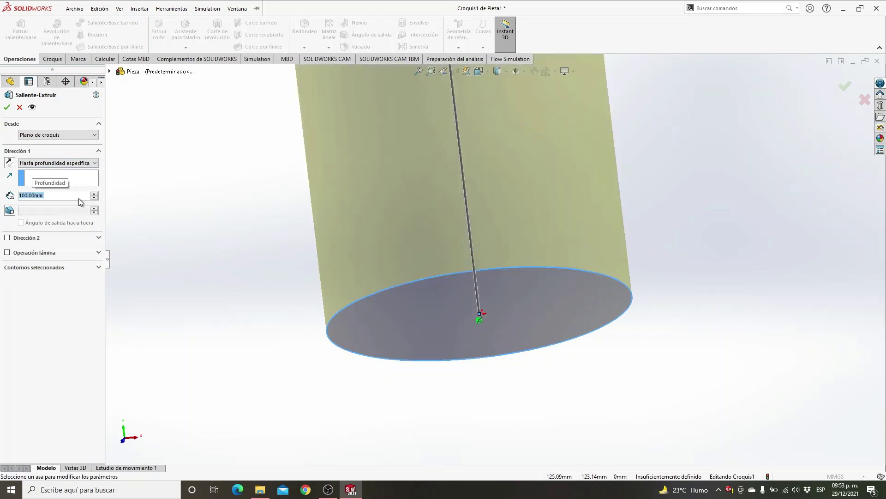
key(f)
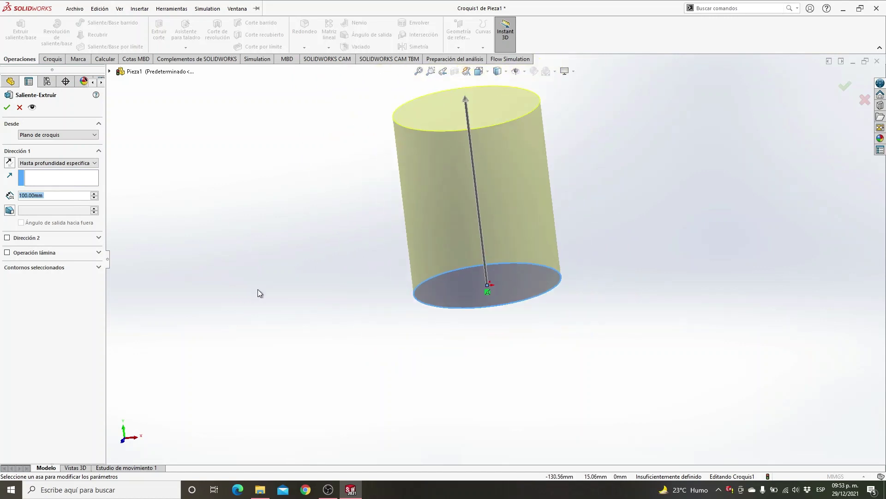
middle_drag(257, 293, 235, 365)
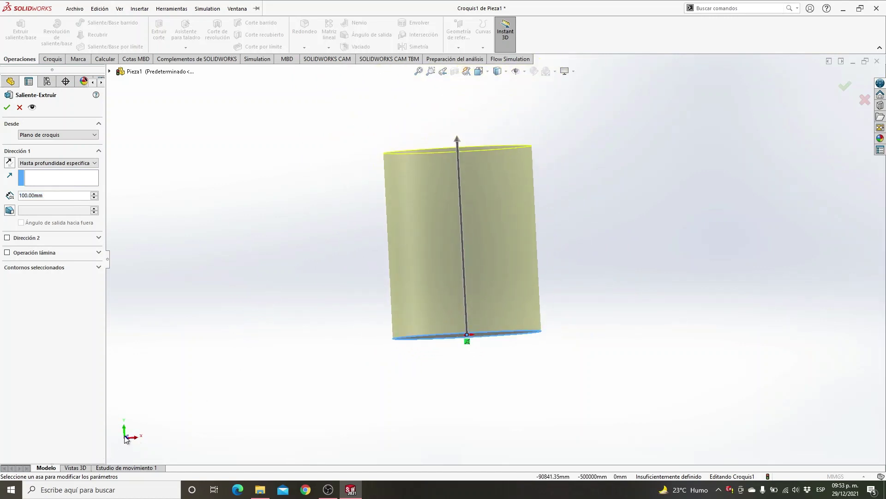
key(ctrl+4)
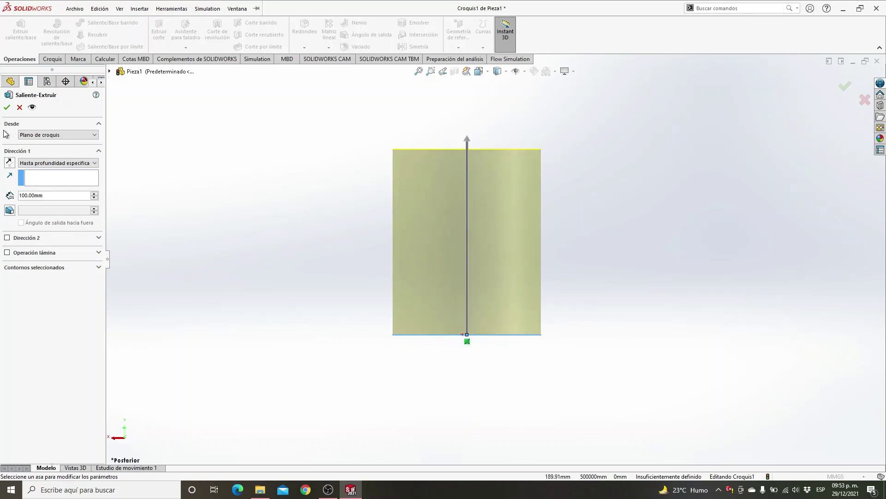
Step: Turn on the thin feature option for the extrusion and set the one-direction wall thickness to 5 mm
click(8, 253)
middle_drag(588, 195, 588, 348)
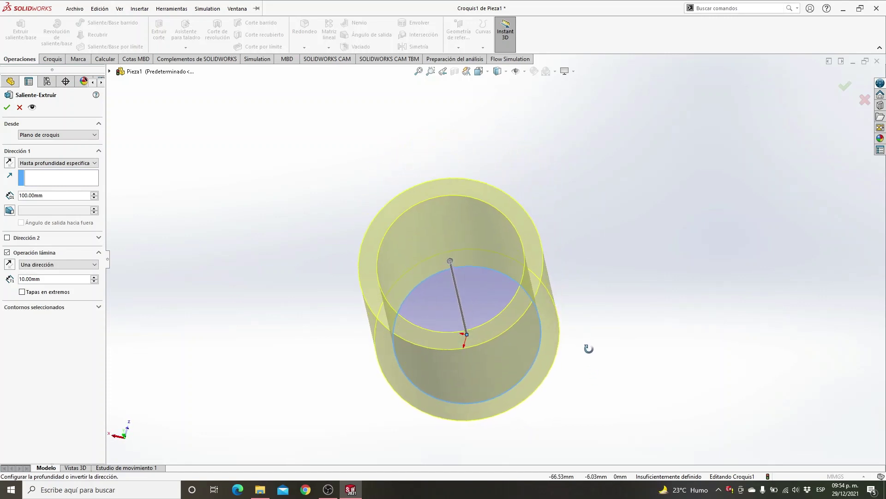
double_click(40, 279)
text(5)
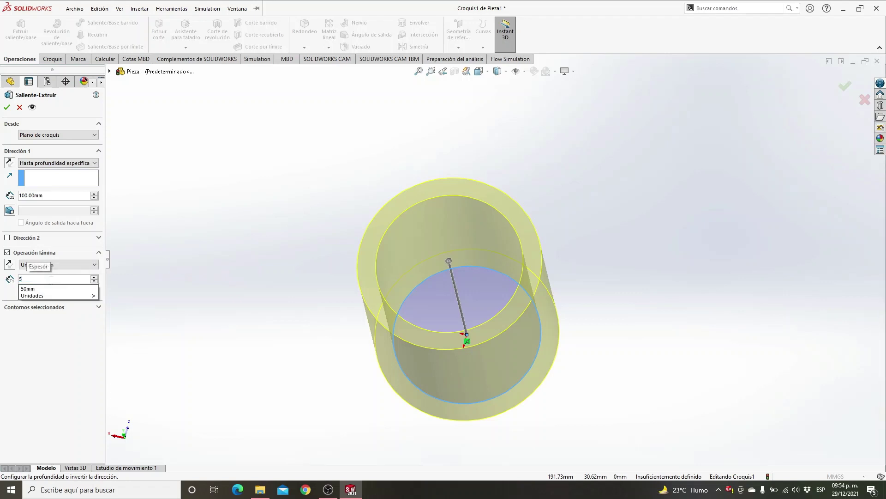
key(Return)
Step: Flip the thin wall's thickness direction between inside and outside the circle, leaving it on the outside
middle_drag(184, 270, 285, 245)
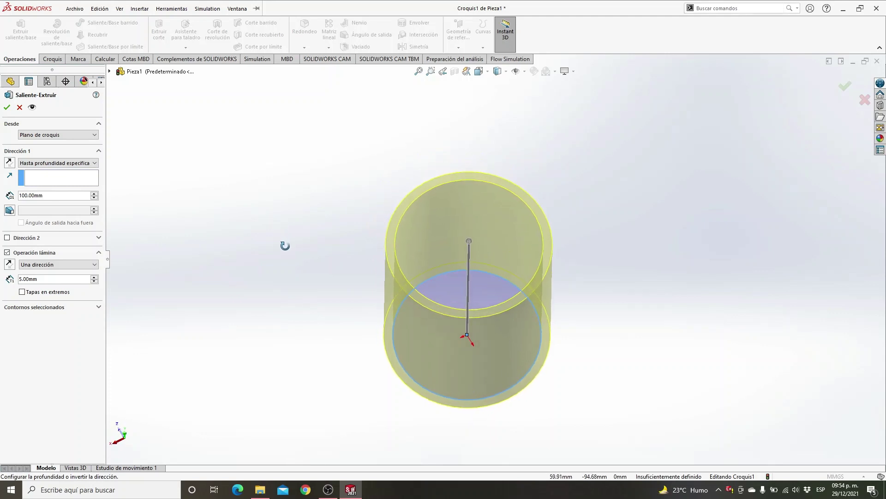
middle_drag(251, 283, 253, 167)
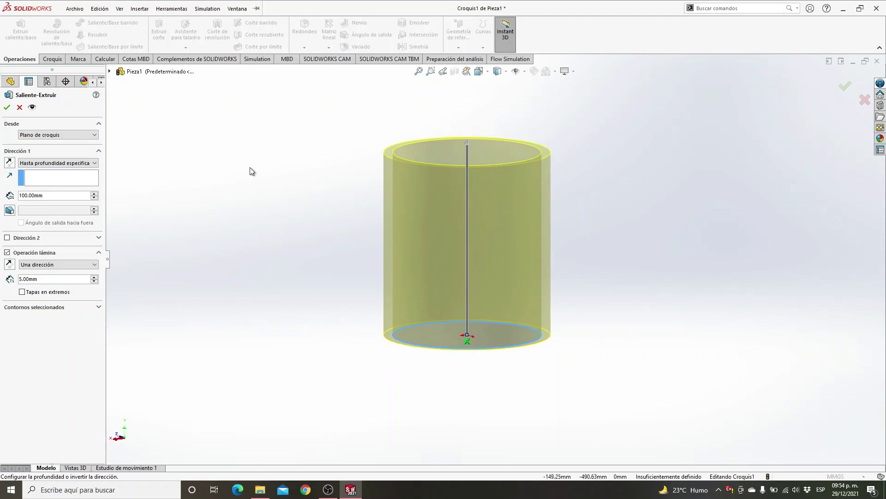
middle_drag(291, 217, 283, 380)
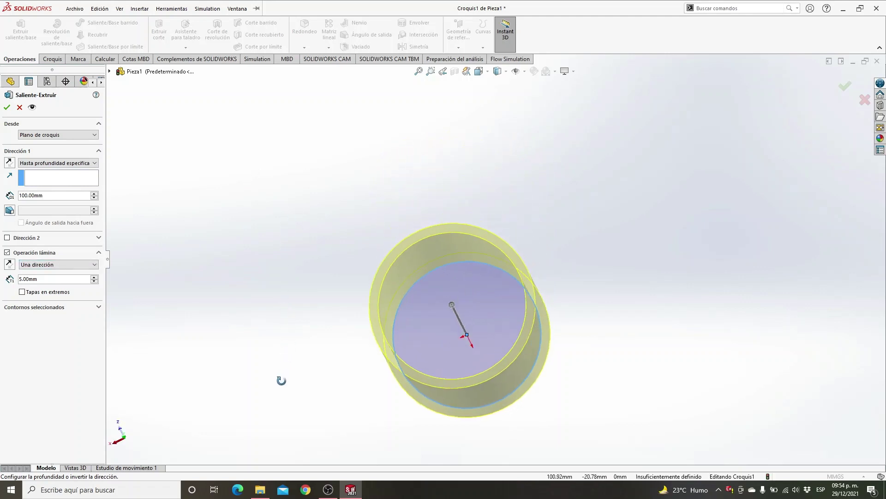
click(126, 441)
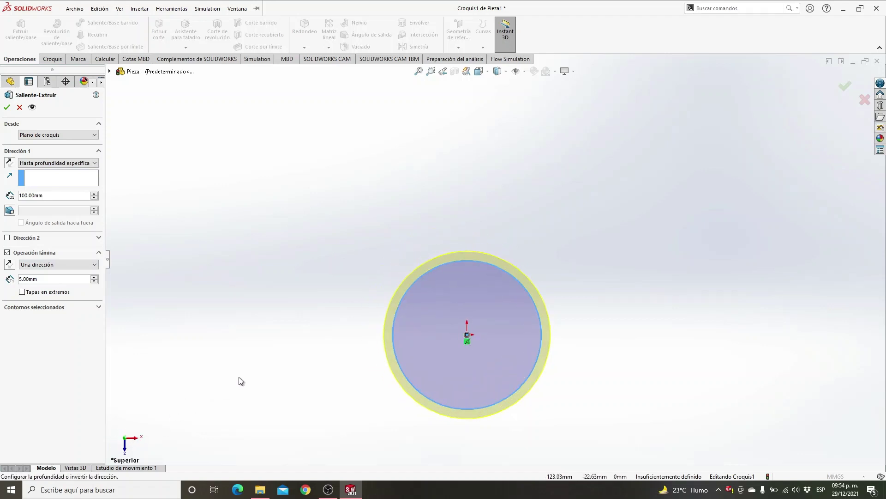
ctrl+middle_drag(241, 381, 203, 290)
scroll(203, 286, down, 3)
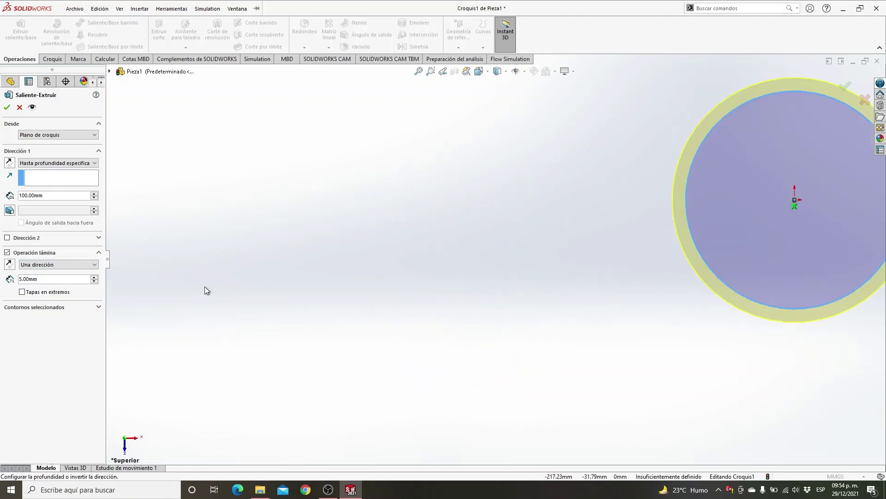
ctrl+middle_drag(440, 279, 143, 321)
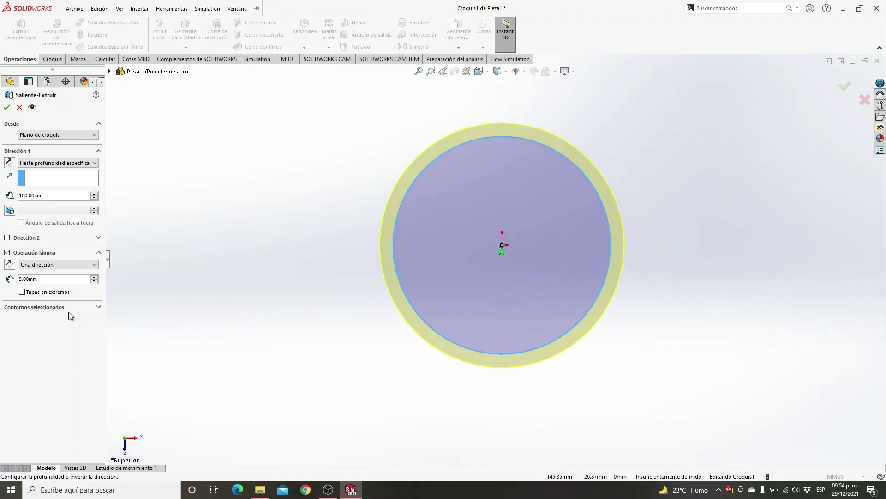
click(9, 264)
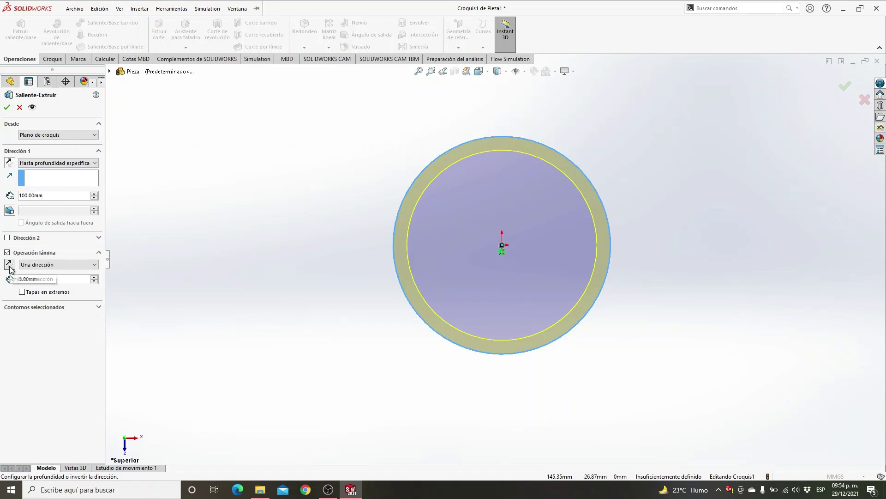
click(9, 268)
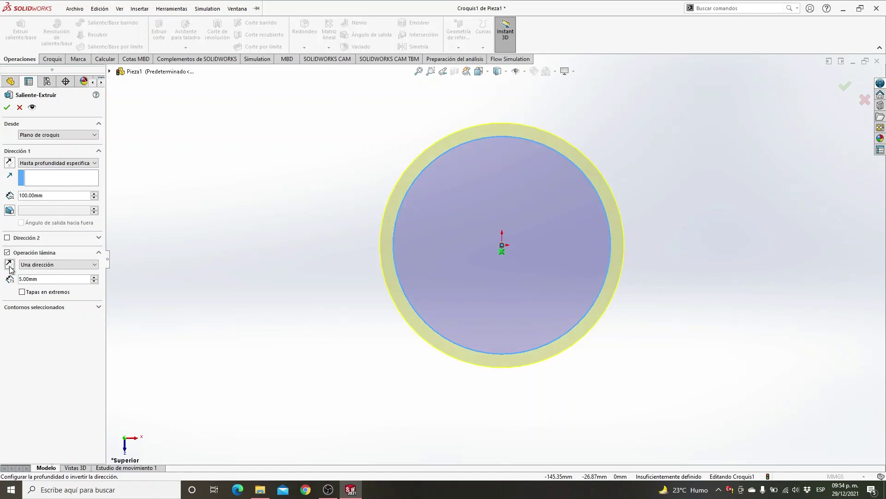
click(9, 268)
click(10, 267)
click(10, 267)
click(10, 267)
Step: Accept the thin-walled extrusion to create the open hollow cylinder
middle_drag(156, 308, 214, 331)
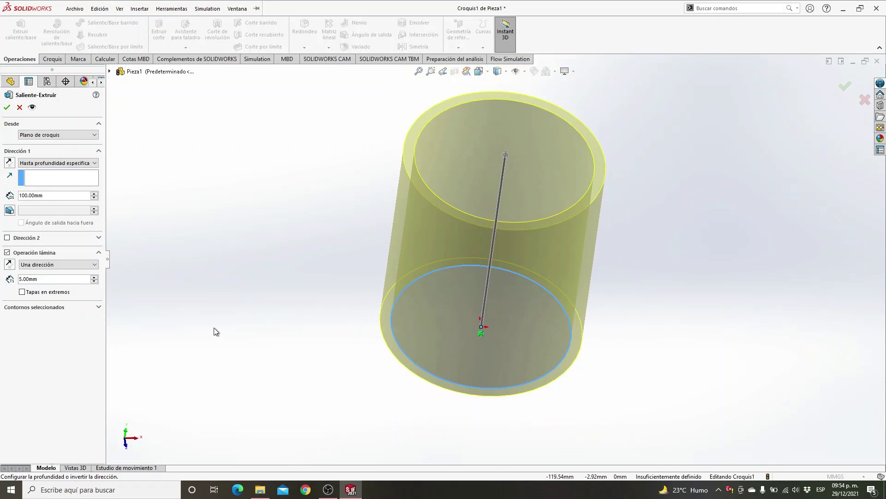
click(8, 108)
middle_drag(573, 376, 552, 239)
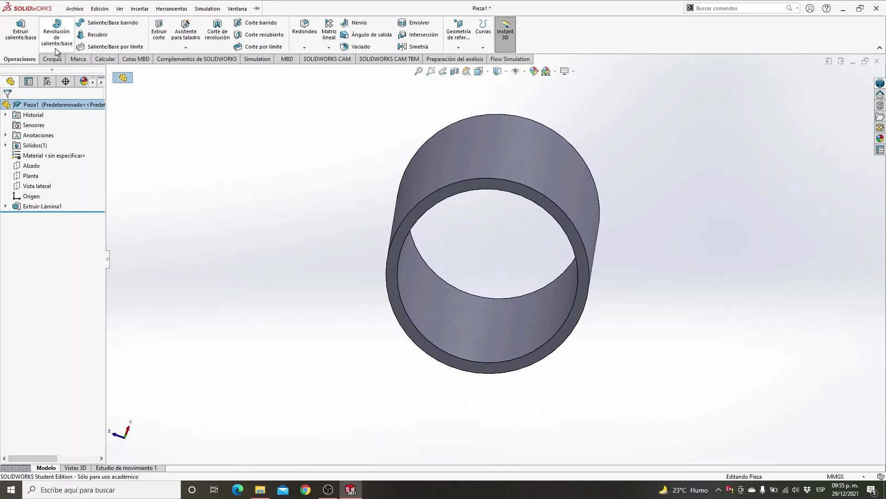
Step: Sketch a circle on the cylinder's ring-shaped bottom face, centred on the origin and reaching the inner edge
click(464, 184)
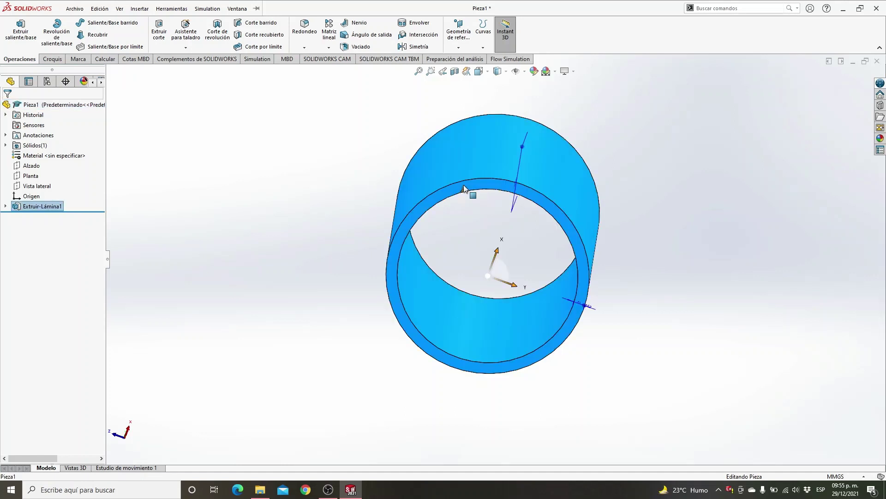
click(51, 59)
click(81, 24)
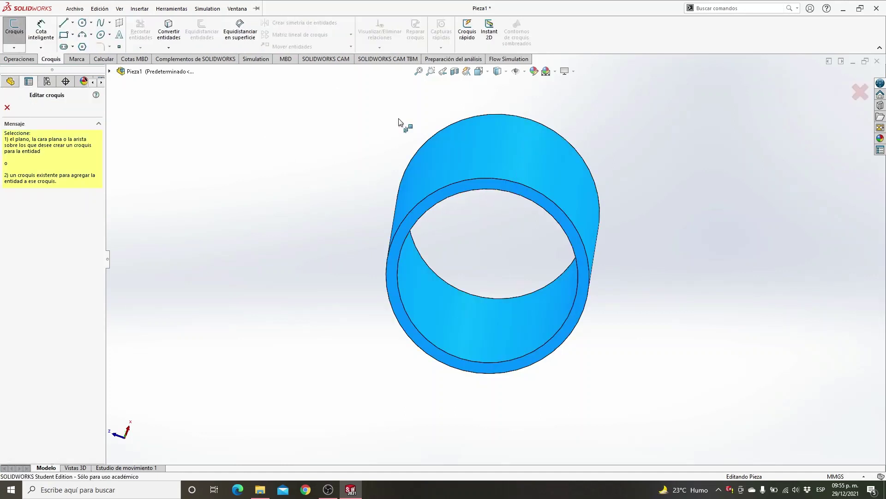
click(490, 185)
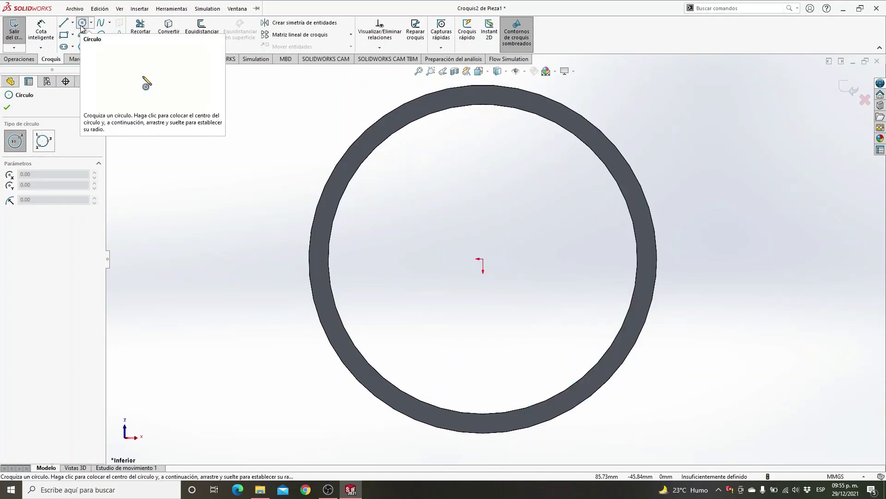
click(482, 258)
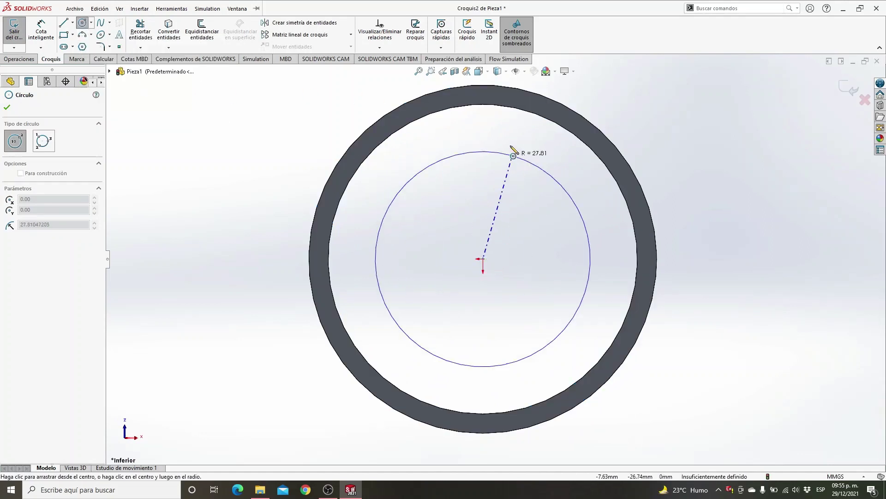
double_click(517, 110)
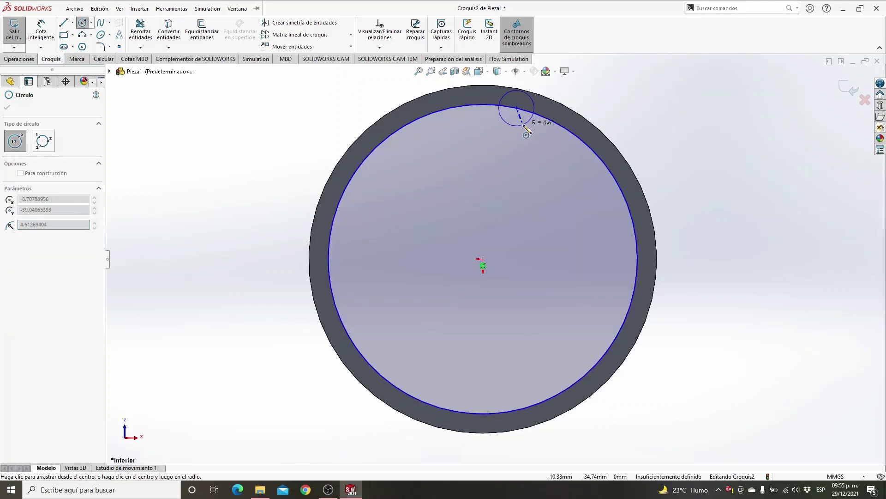
key(Escape)
Step: Extrude the circle 5 mm into the cylinder as a boss to form its solid base
middle_drag(522, 206, 644, 255)
click(20, 59)
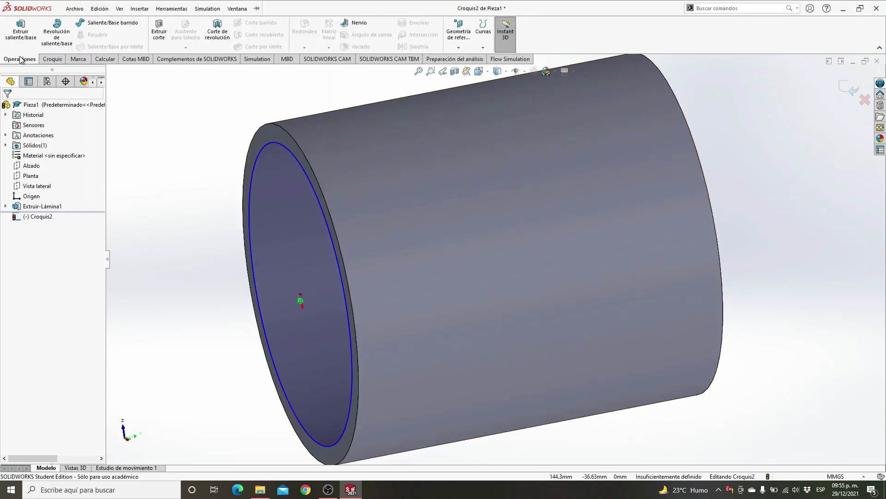
click(19, 37)
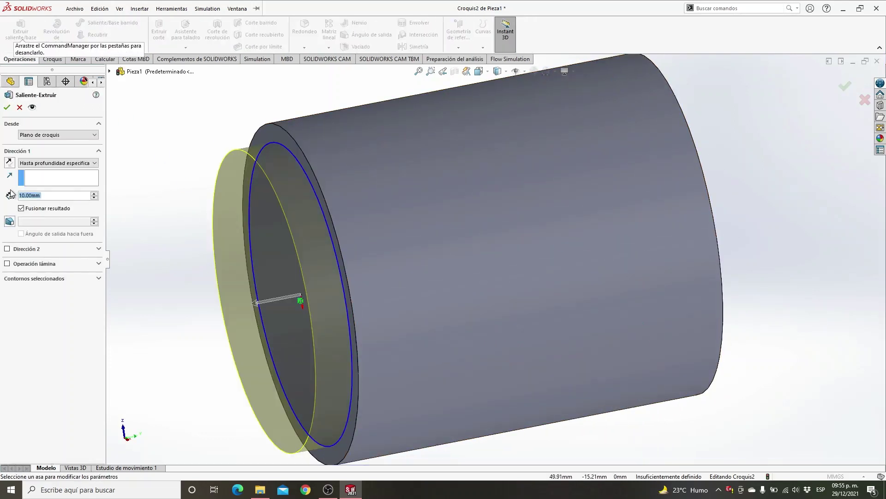
text(5)
key(Return)
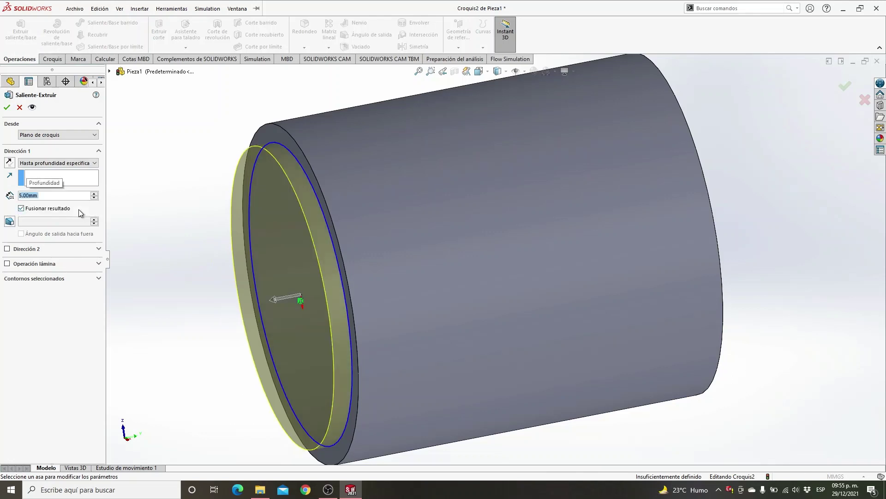
click(9, 162)
mouse_move(201, 261)
middle_down()
mouse_move(176, 276)
mouse_move(206, 275)
mouse_move(218, 287)
mouse_move(203, 272)
middle_up()
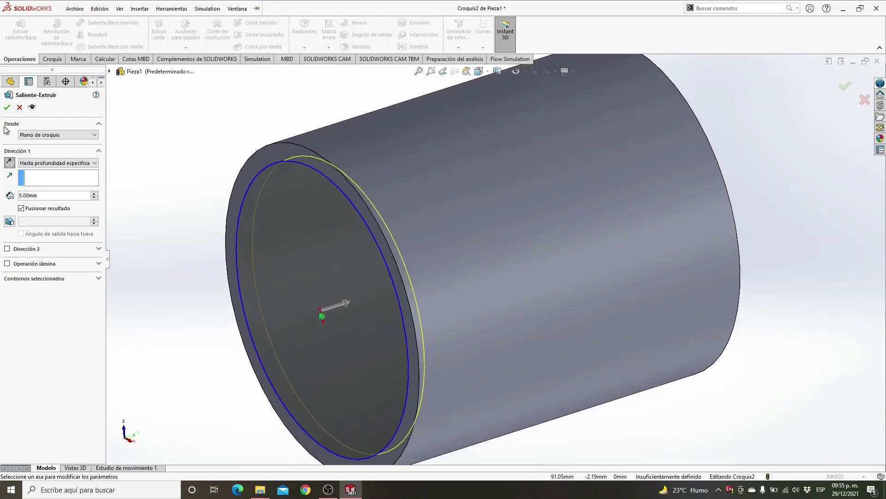
click(8, 109)
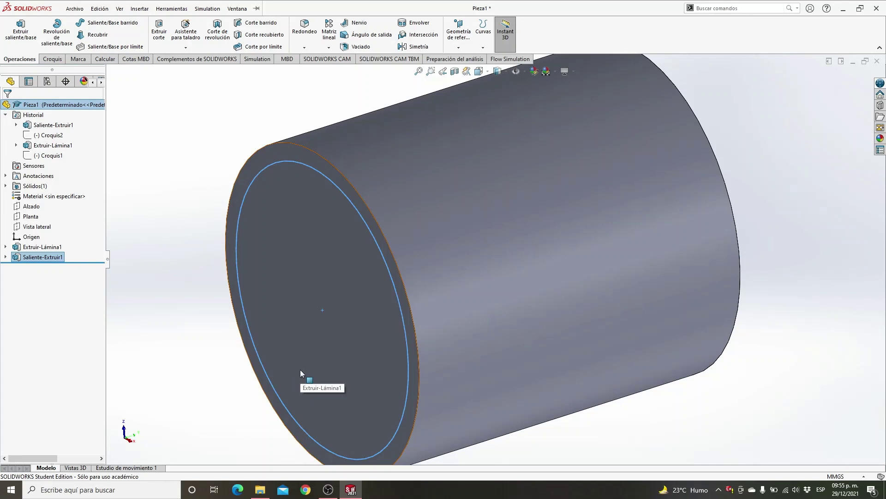
Step: Examine the closed cylinder from isometric, side and tilted views, including the inside of its base
middle_drag(300, 370, 397, 379)
middle_drag(606, 310, 647, 296)
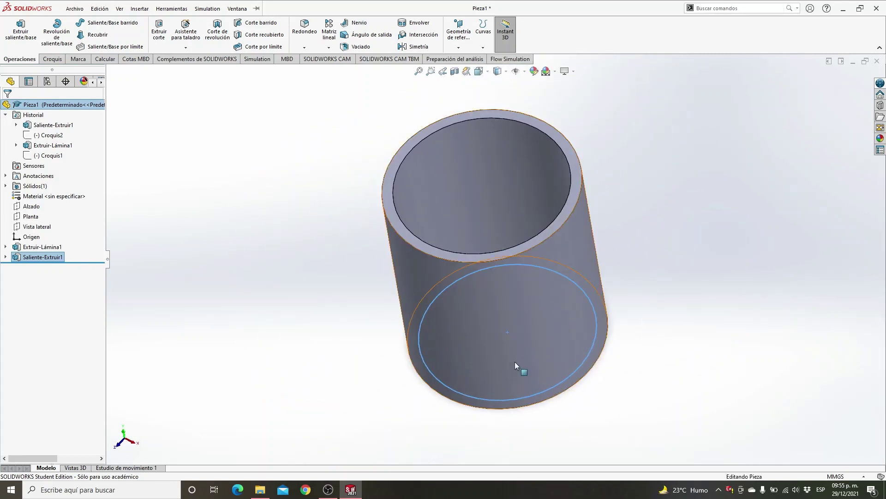
key(ctrl+7)
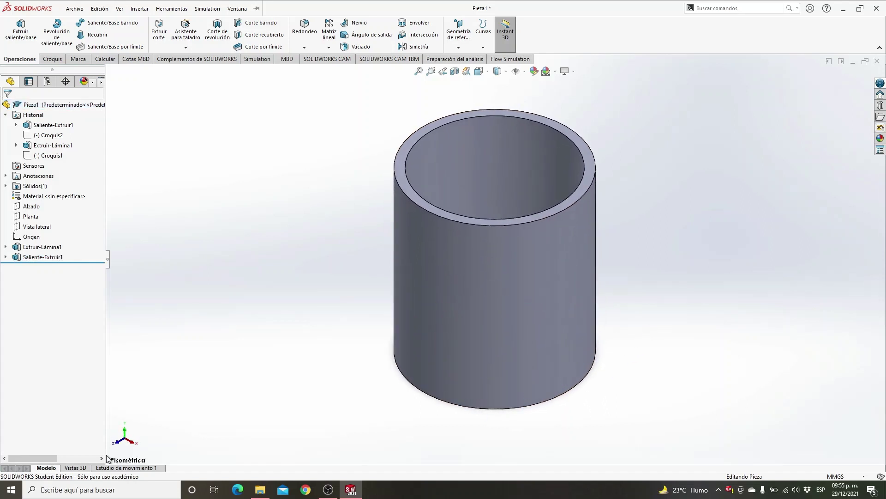
click(133, 444)
middle_drag(702, 253, 639, 410)
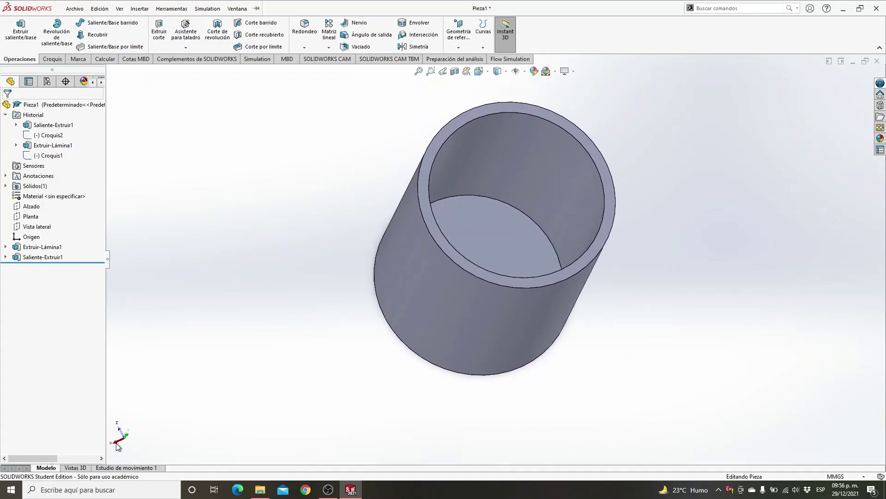
click(117, 443)
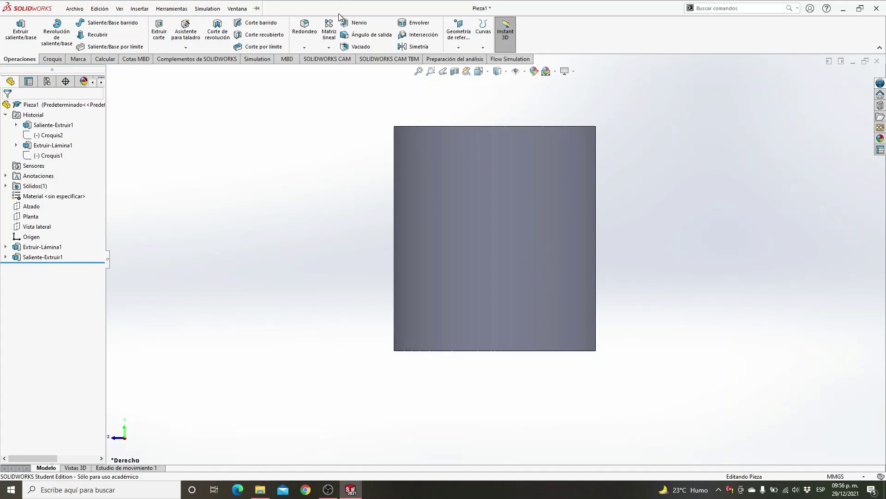
middle_drag(636, 132, 603, 217)
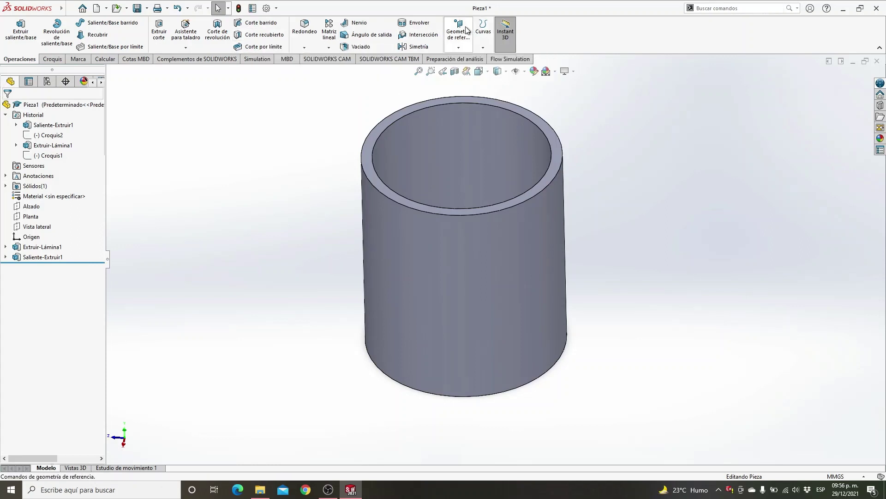
Step: Start a reference plane that uses the Vista lateral plane as its first reference
click(467, 30)
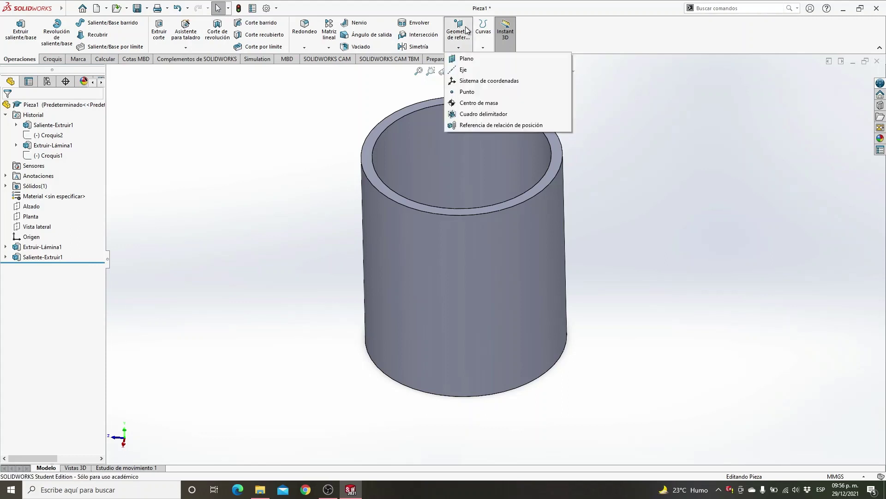
click(466, 62)
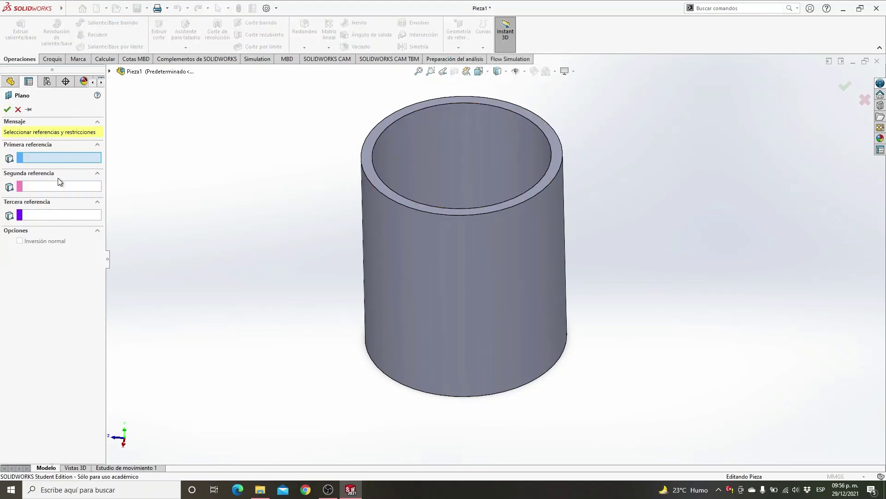
click(110, 72)
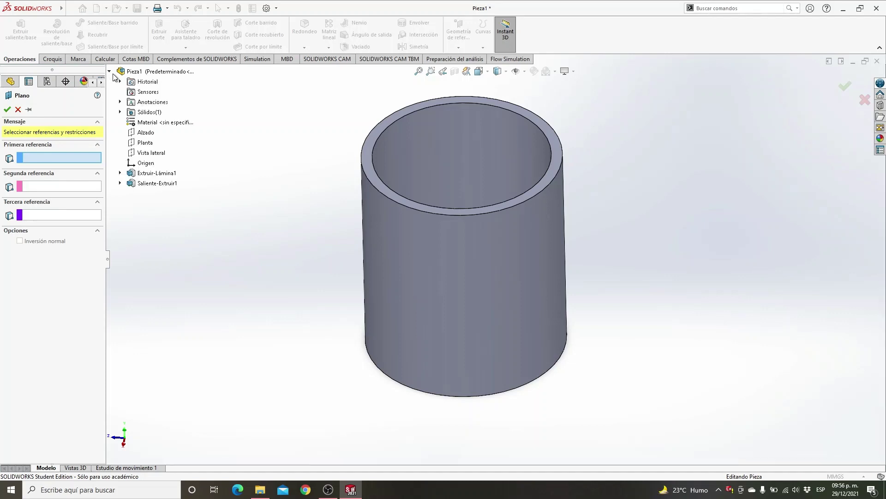
click(148, 154)
middle_drag(610, 186, 649, 237)
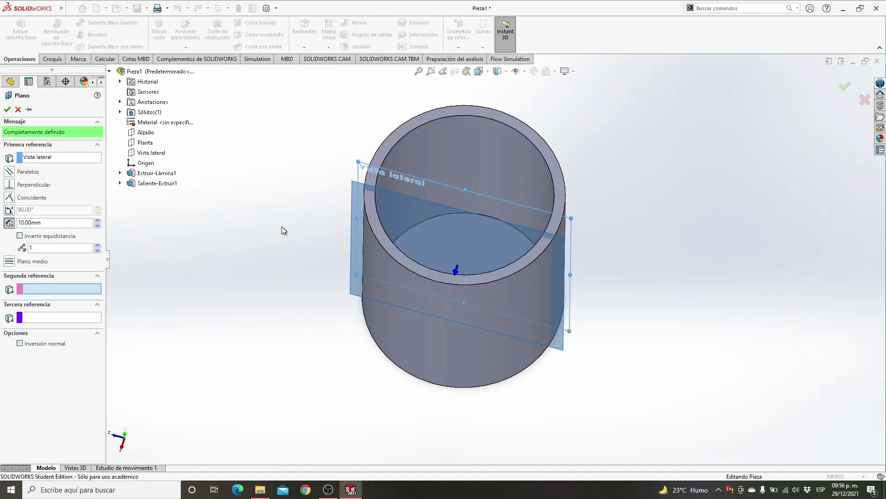
mouse_move(283, 230)
middle_down()
mouse_move(268, 251)
mouse_move(271, 297)
mouse_move(281, 231)
middle_up()
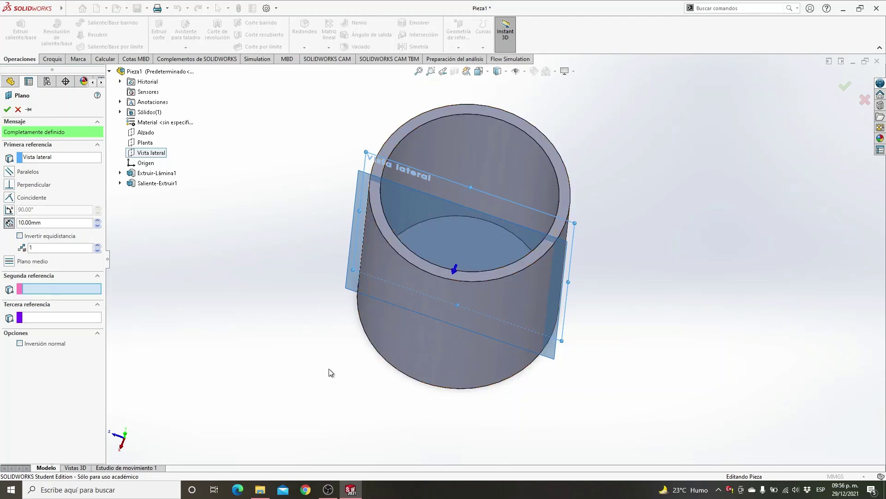
Step: Set the new plane's offset distance from Vista lateral to 50 mm
double_click(47, 223)
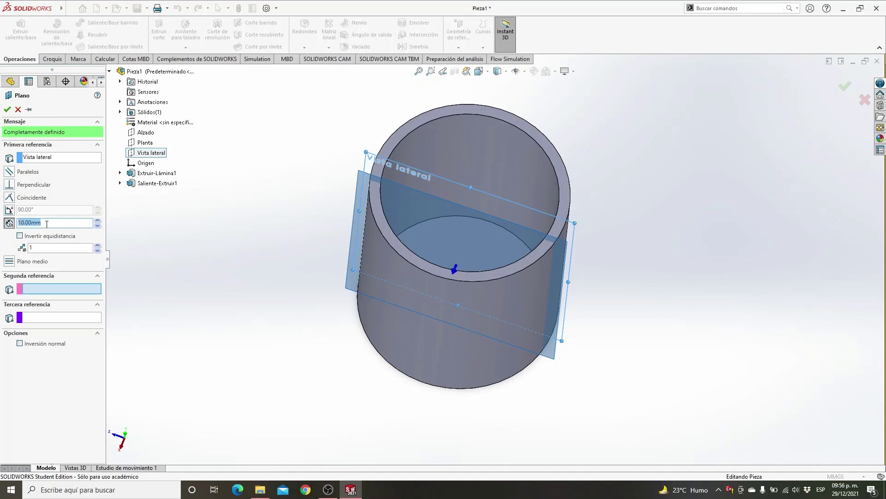
key(Return)
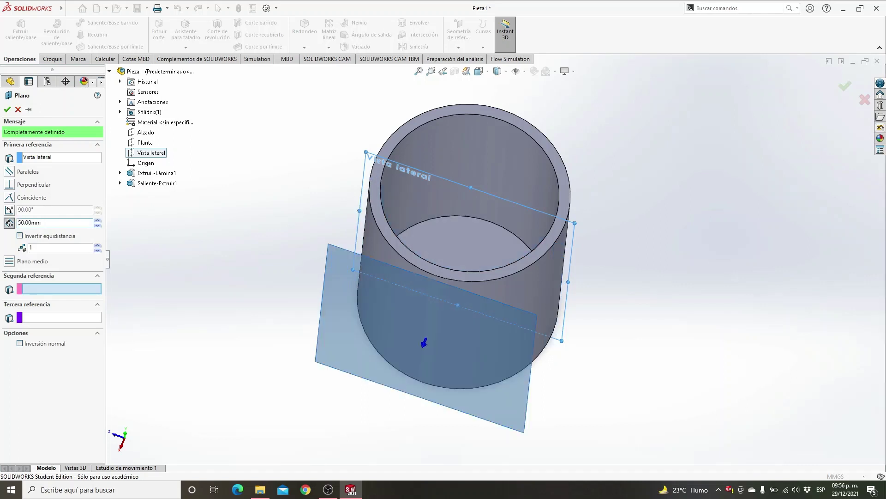
middle_drag(664, 209, 642, 231)
Step: Set the plane's offset from Vista lateral to 55 mm and create the plane outside the cylinder wall
double_click(61, 224)
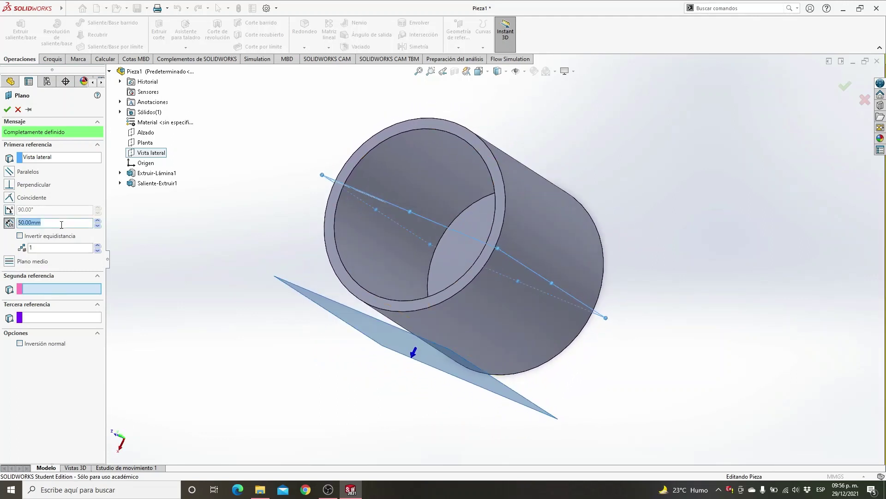
key(Return)
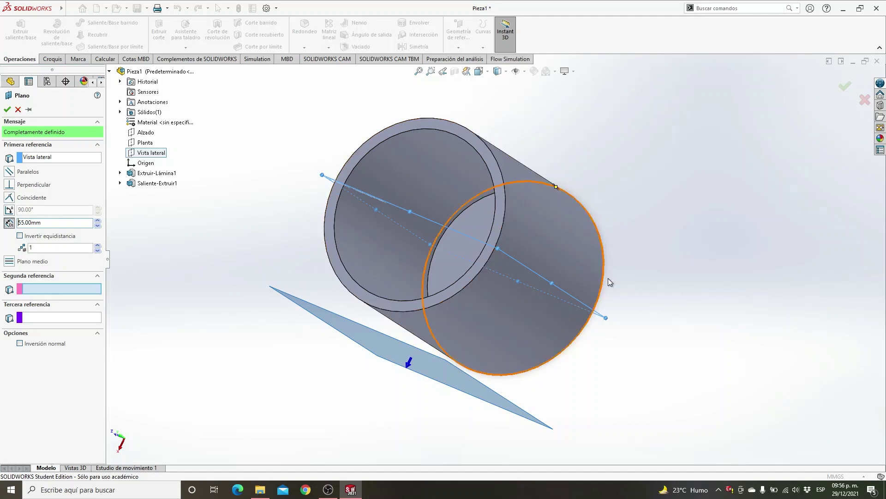
middle_drag(608, 280, 638, 148)
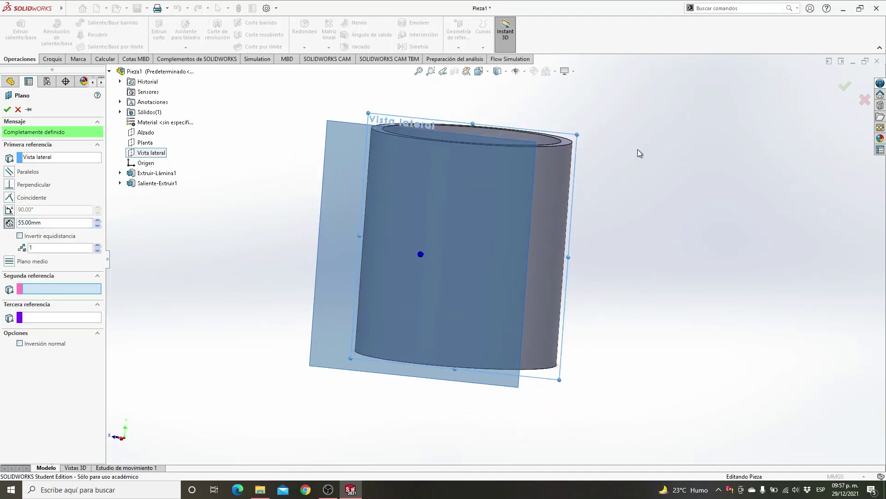
click(8, 109)
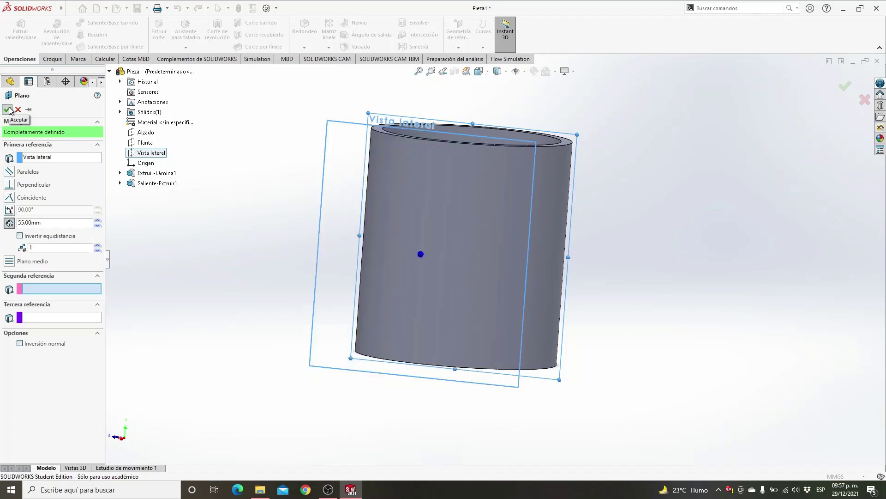
Step: Sketch two circles of about 5 mm radius on Plano1, vertically above the origin at heights of about 79 mm and 25 mm
click(123, 440)
middle_drag(714, 216, 675, 237)
click(120, 440)
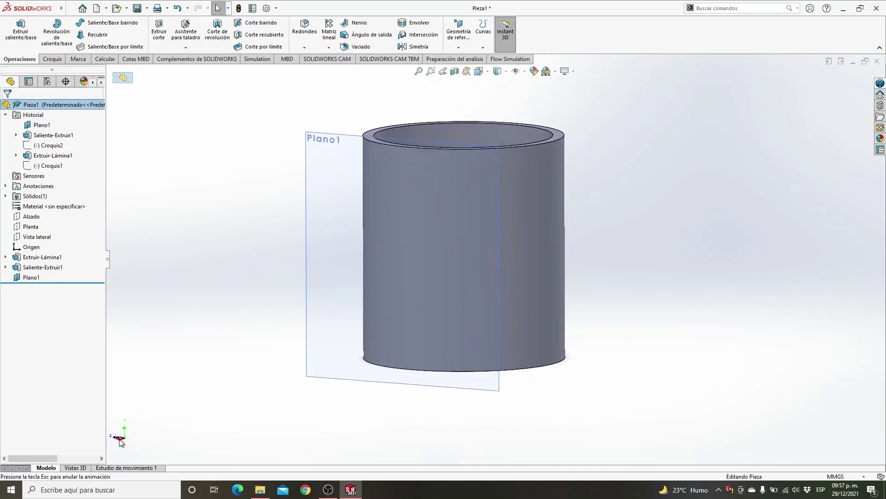
click(53, 59)
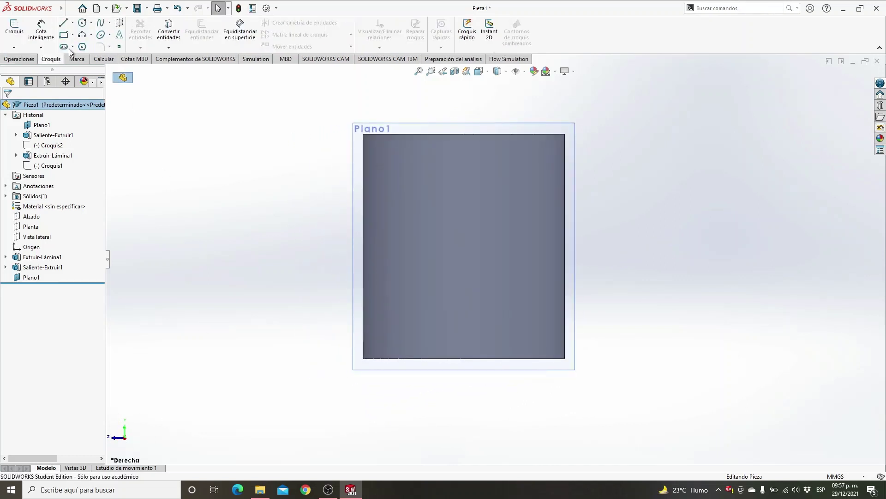
click(83, 27)
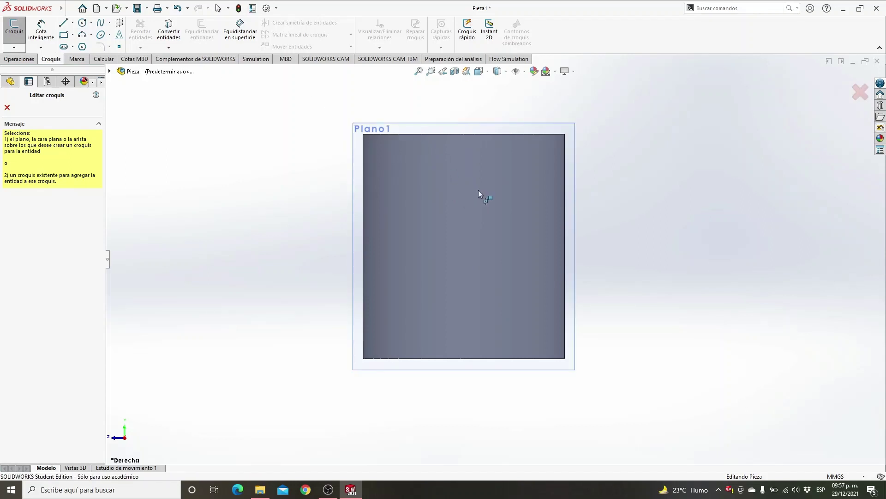
click(461, 130)
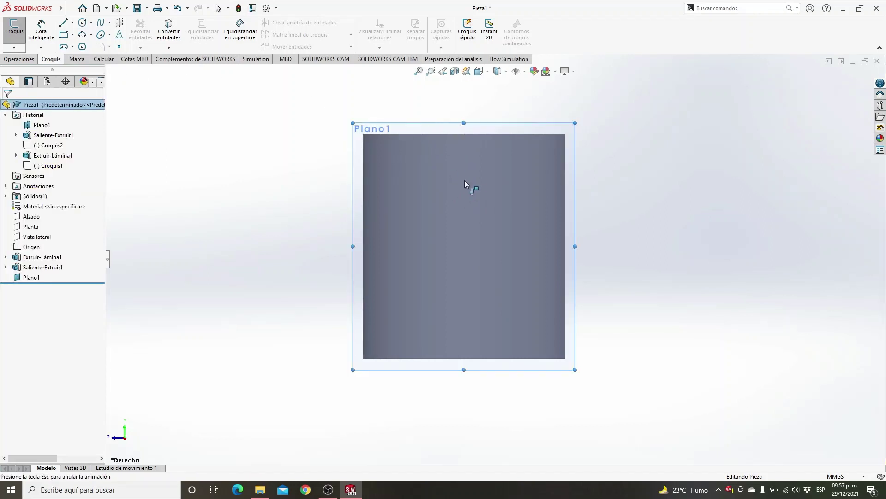
click(495, 170)
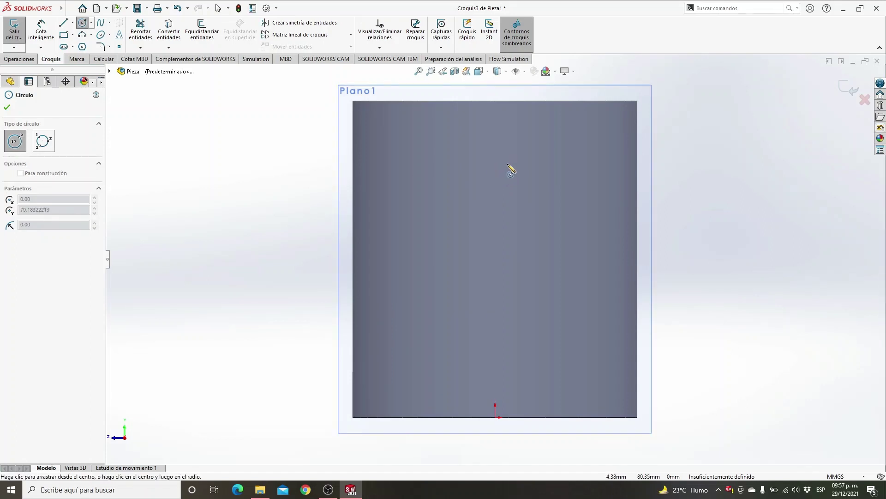
click(496, 165)
click(511, 164)
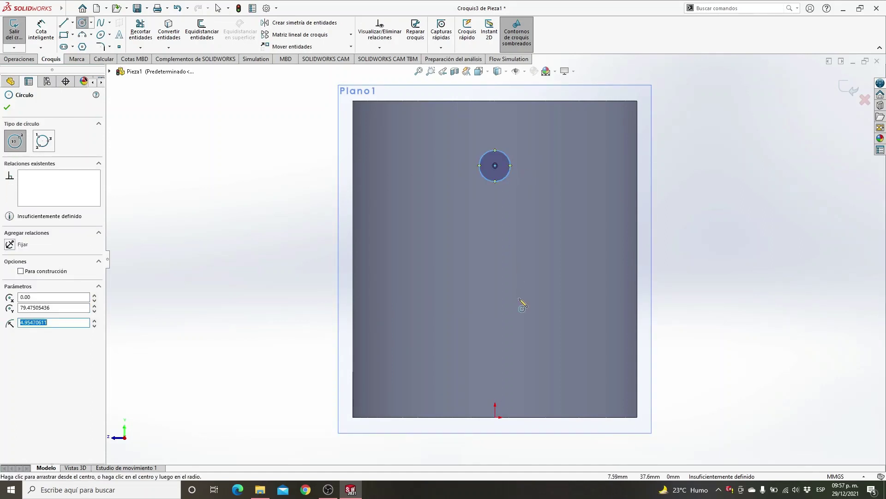
click(495, 339)
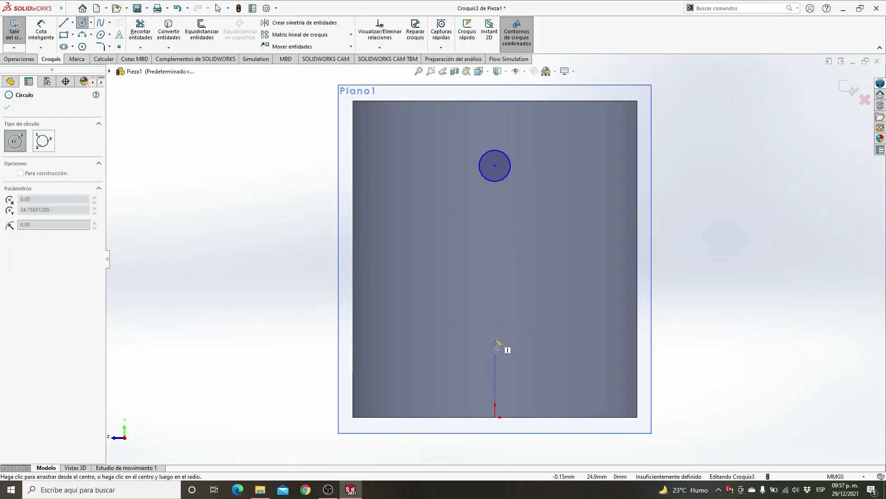
click(508, 328)
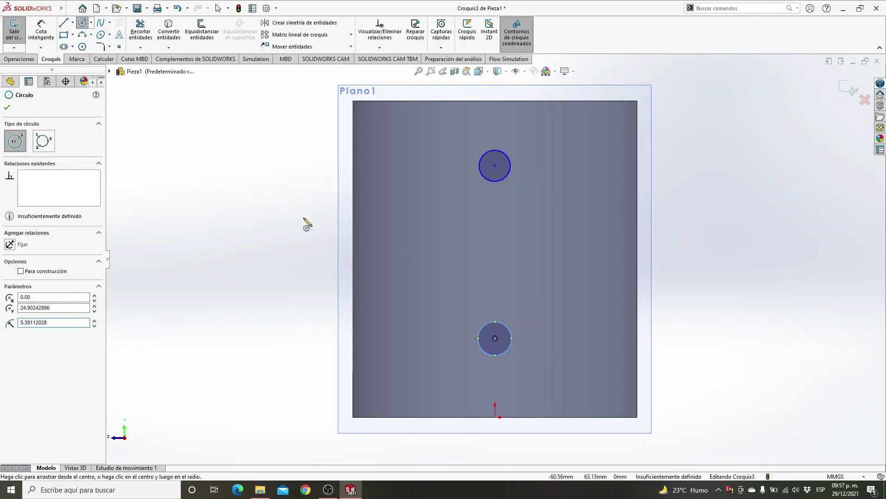
Step: Dimension both sketch circles on Plano1 with a diameter of 10 mm each
click(44, 36)
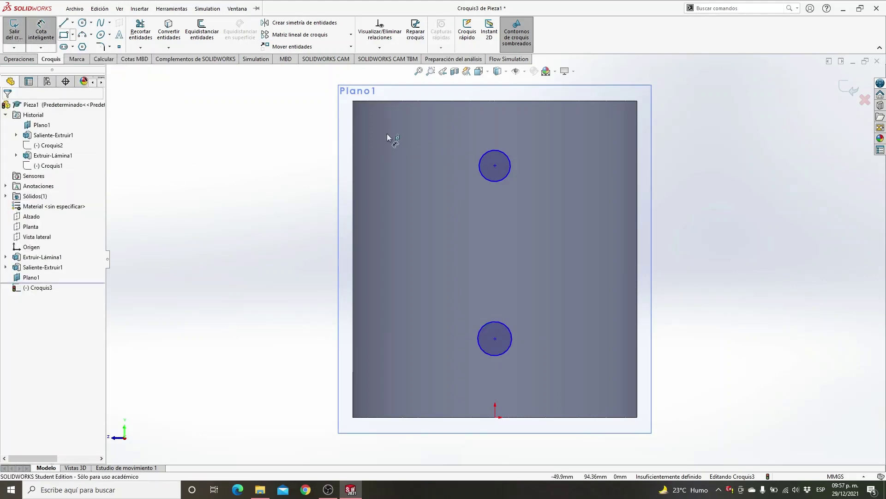
click(487, 152)
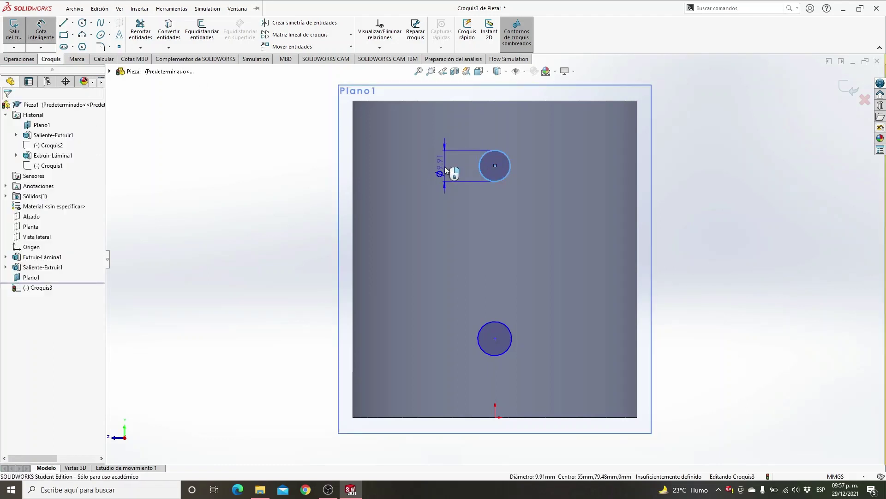
click(445, 166)
text(10)
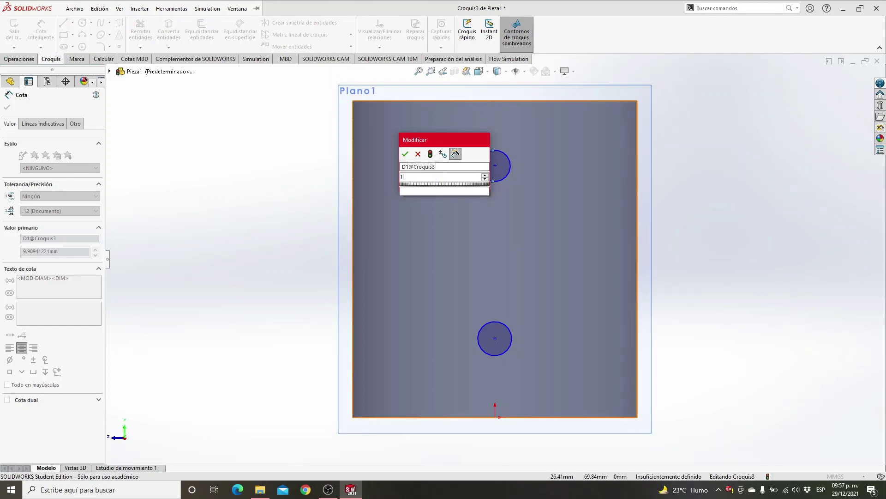
key(Return)
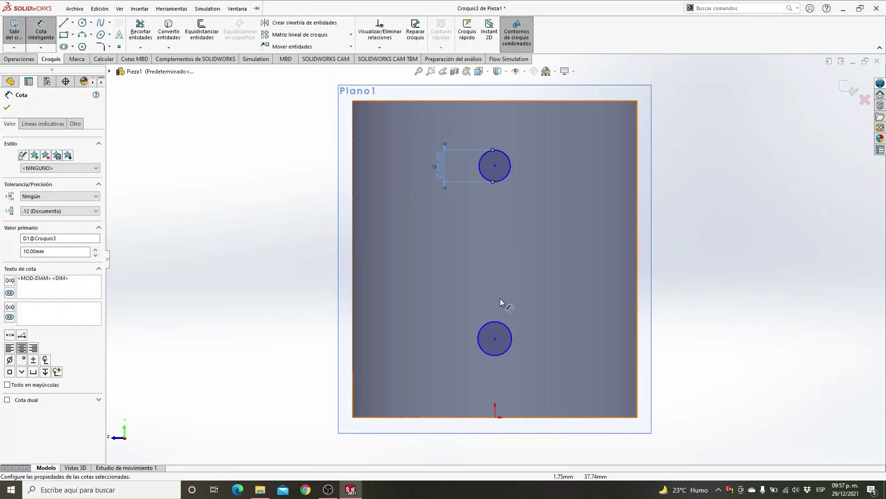
click(498, 323)
click(440, 338)
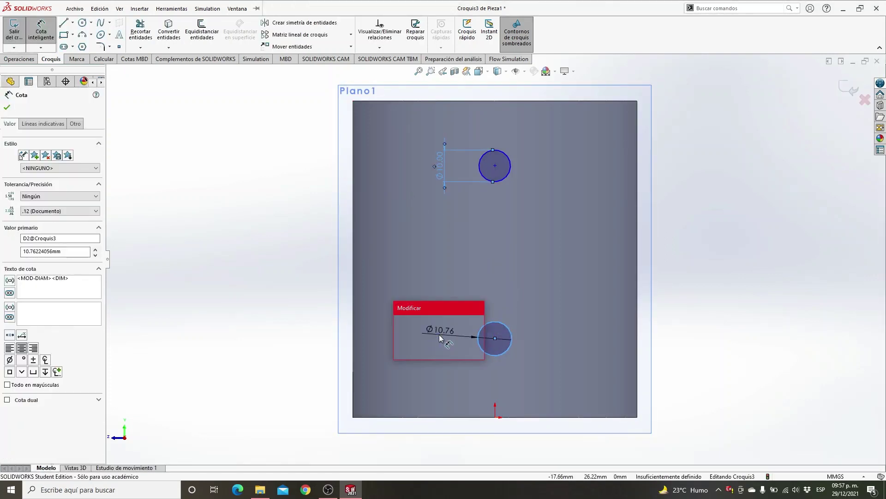
key(Return)
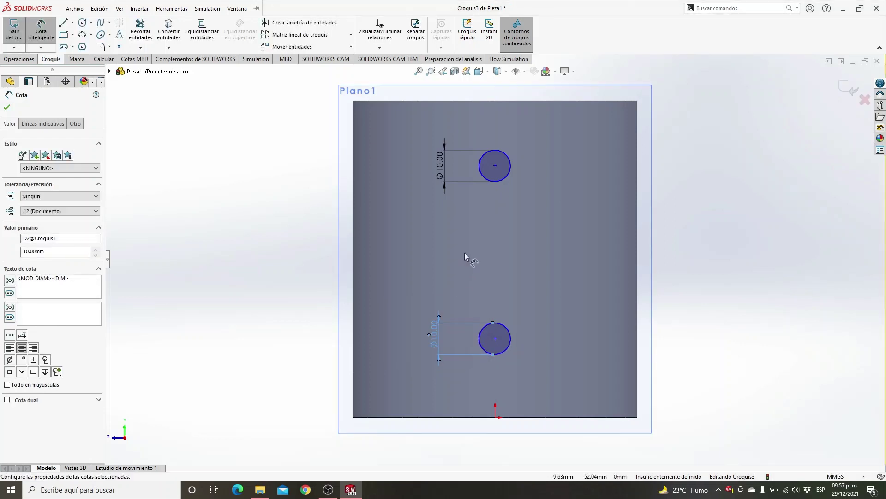
Step: Dimension the upper circle's center 20 mm below the cylinder's top edge
click(508, 101)
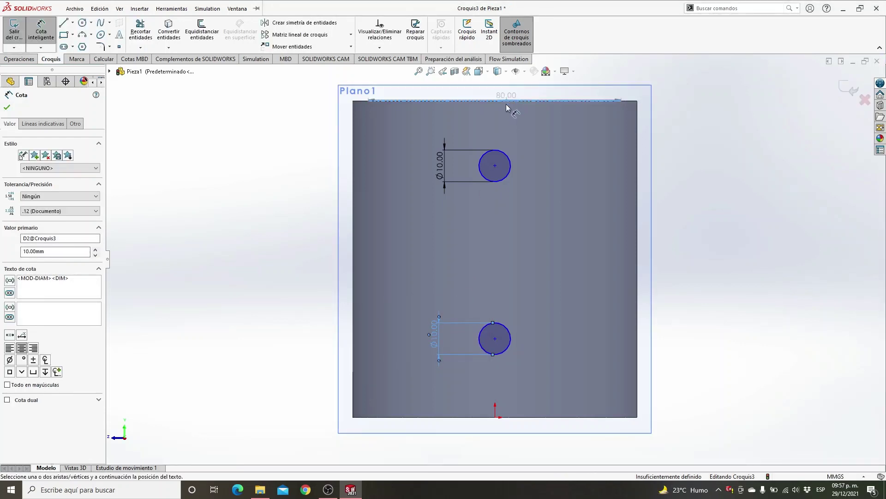
click(509, 152)
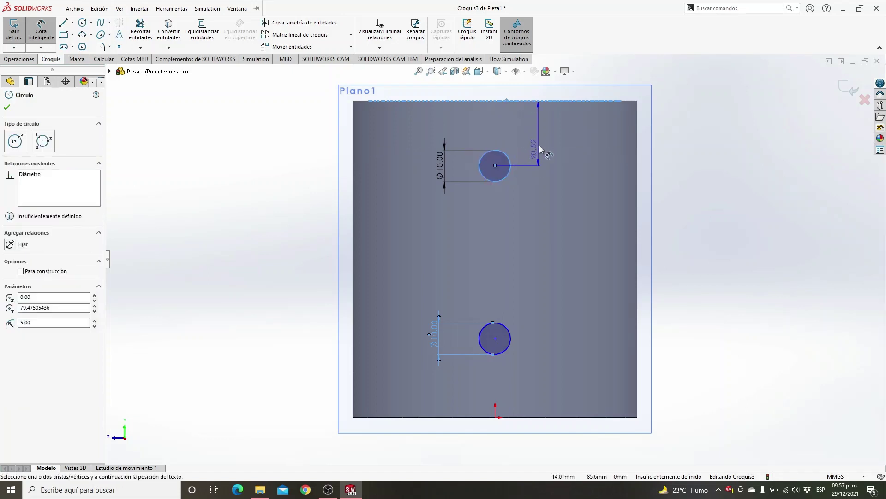
click(541, 149)
text(20)
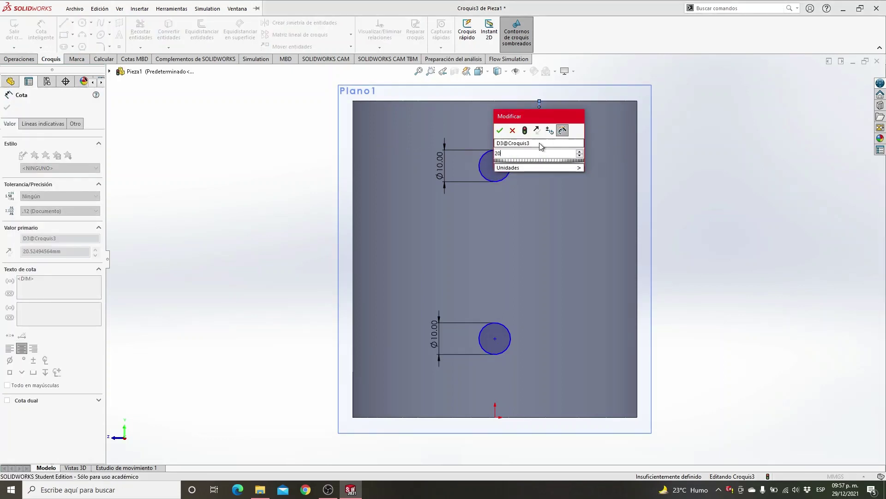
key(Return)
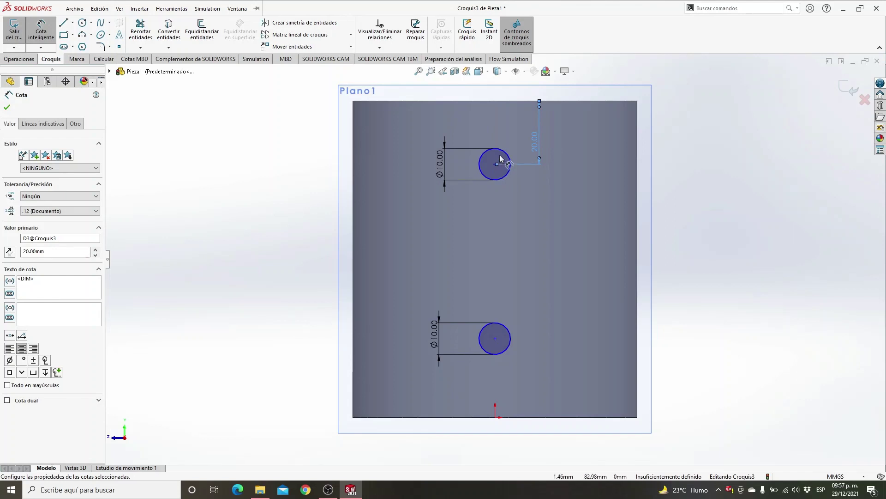
Step: Set the vertical distance between the two circle centers to 55 mm and finish dimensioning
click(505, 153)
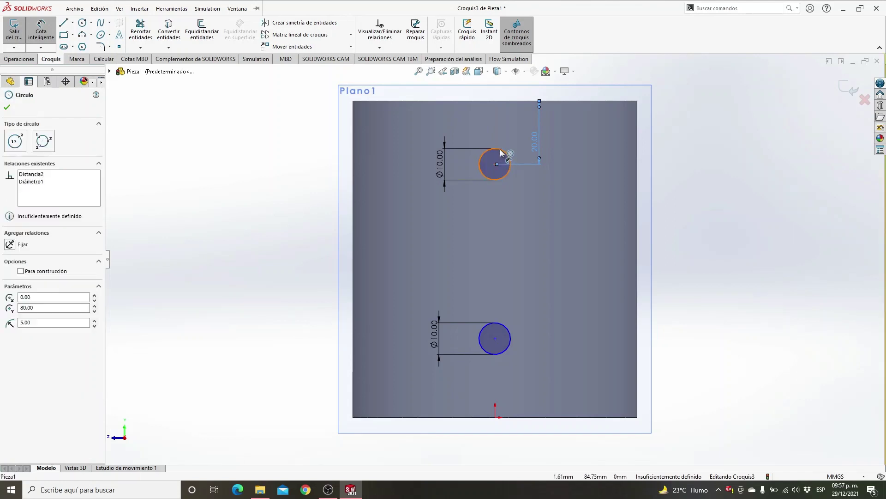
click(498, 324)
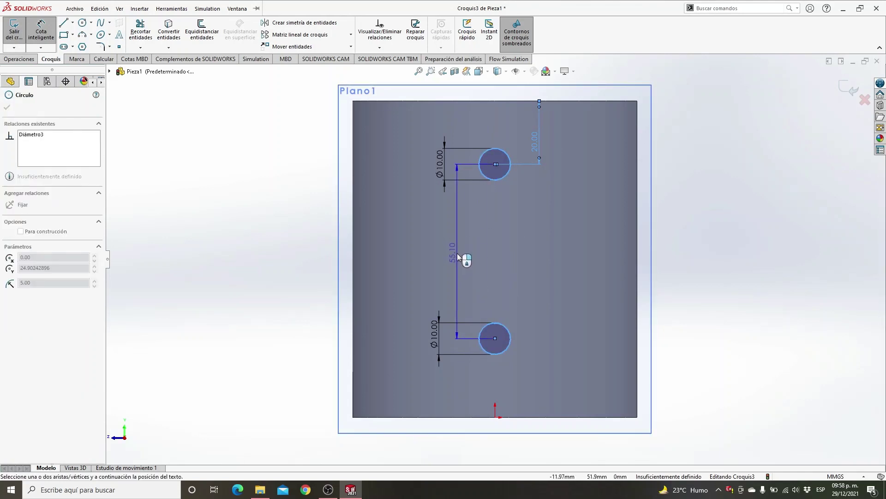
click(458, 254)
text(55)
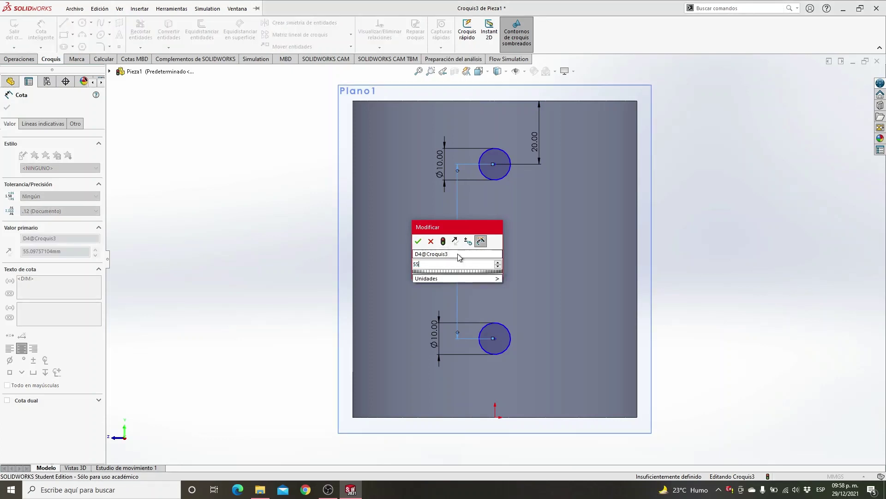
key(Return)
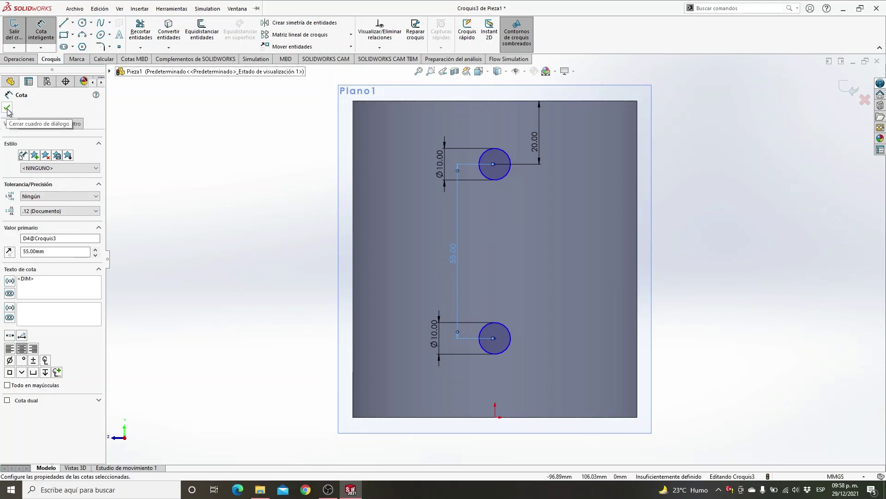
click(7, 109)
Step: Extrude the two circles as merged bosses with the Up To Surface end condition, ending at the cylinder's outer face
mouse_move(847, 284)
middle_down()
mouse_move(764, 298)
mouse_move(790, 313)
mouse_move(744, 307)
mouse_move(777, 323)
middle_up()
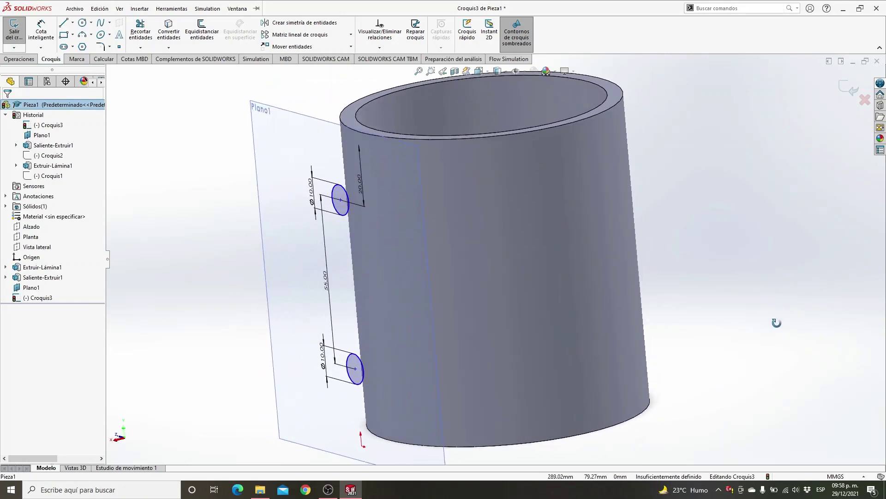
click(26, 61)
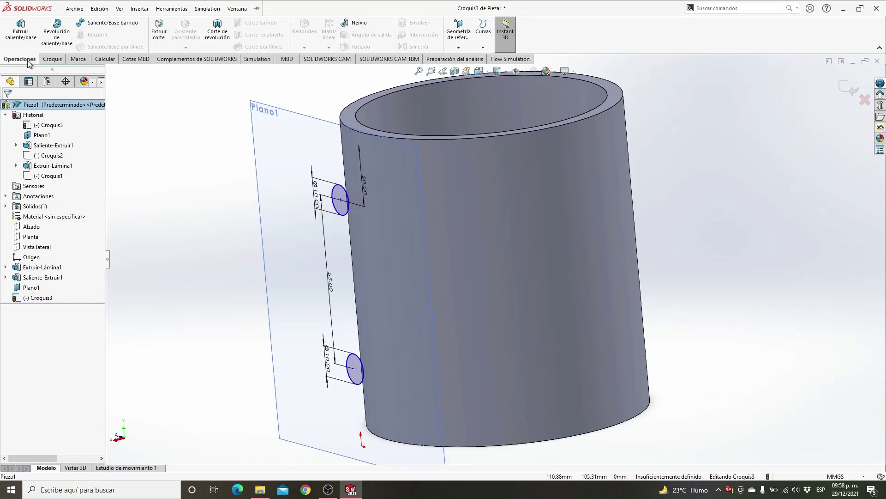
click(20, 37)
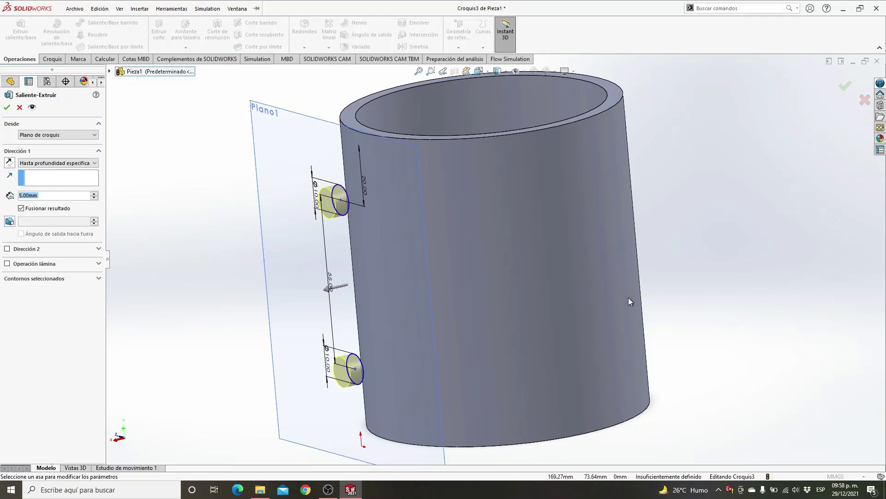
click(66, 166)
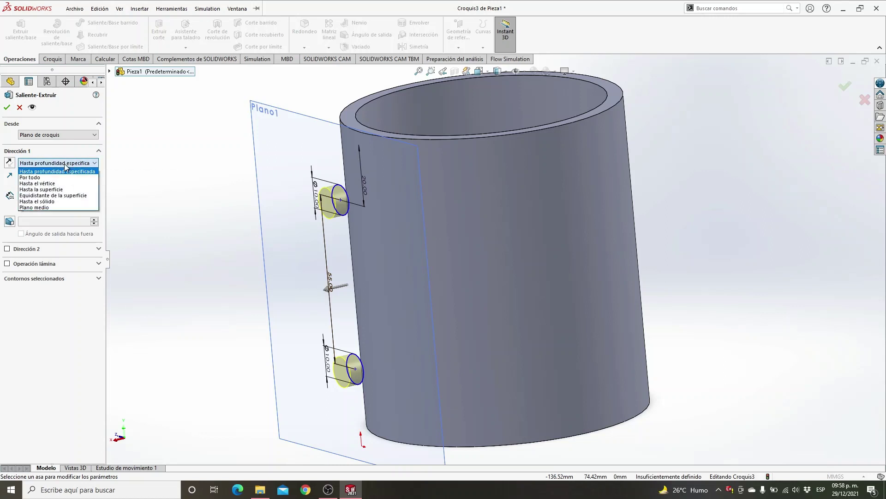
click(63, 189)
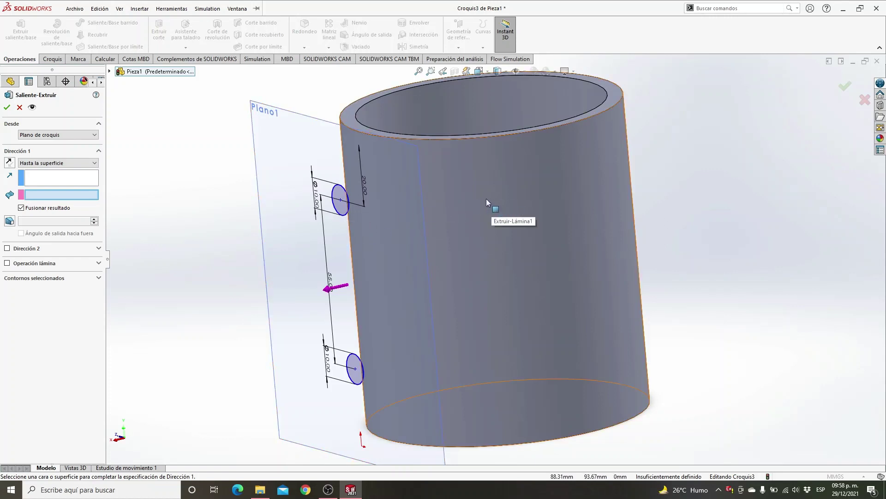
click(468, 216)
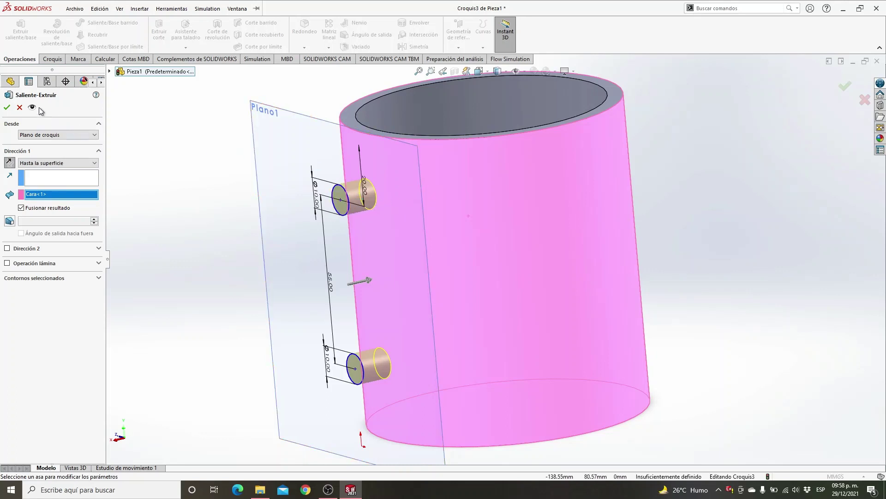
click(6, 109)
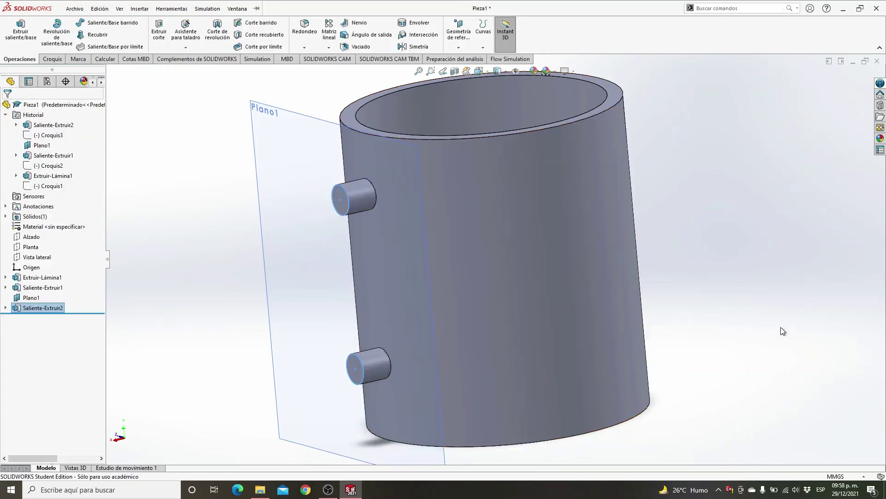
Step: Hide the reference plane Plano1
middle_drag(692, 281, 632, 301)
right_click(29, 298)
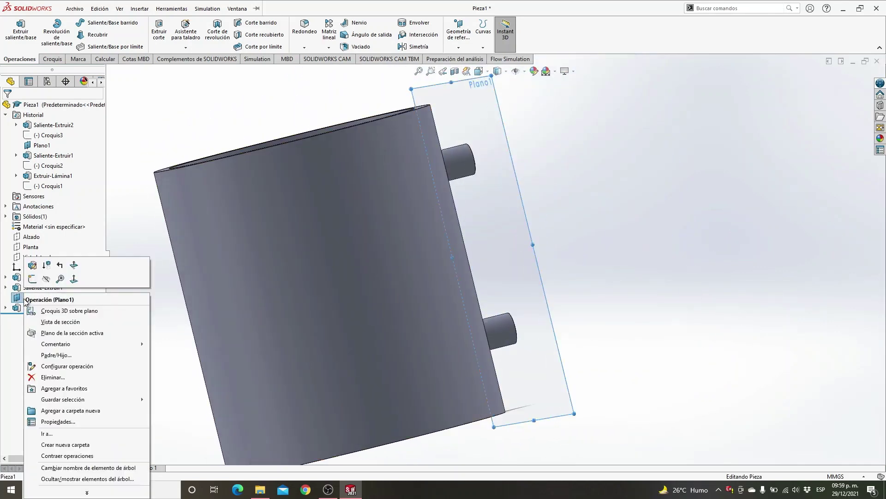
click(47, 279)
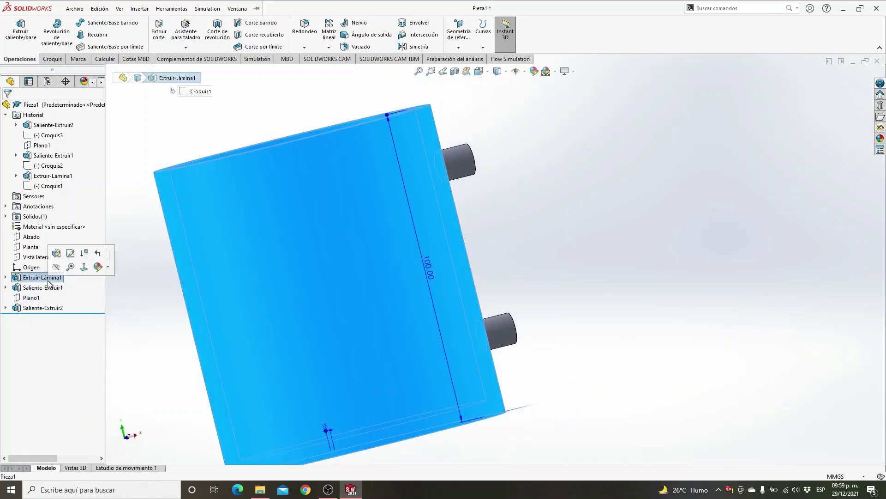
Step: Sketch a 180° three-point arc of 27.5 mm radius on the Alzado plane, joining the end-face centers of the two pegs
ctrl+middle_drag(658, 330, 619, 269)
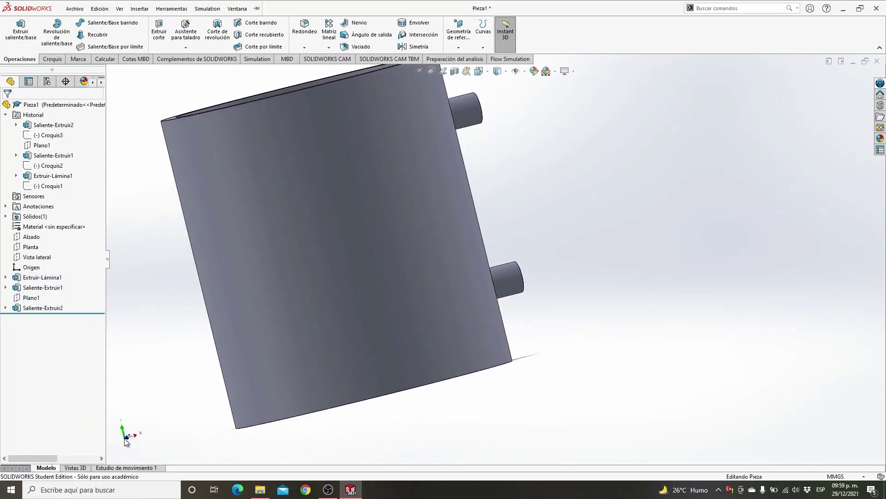
click(126, 437)
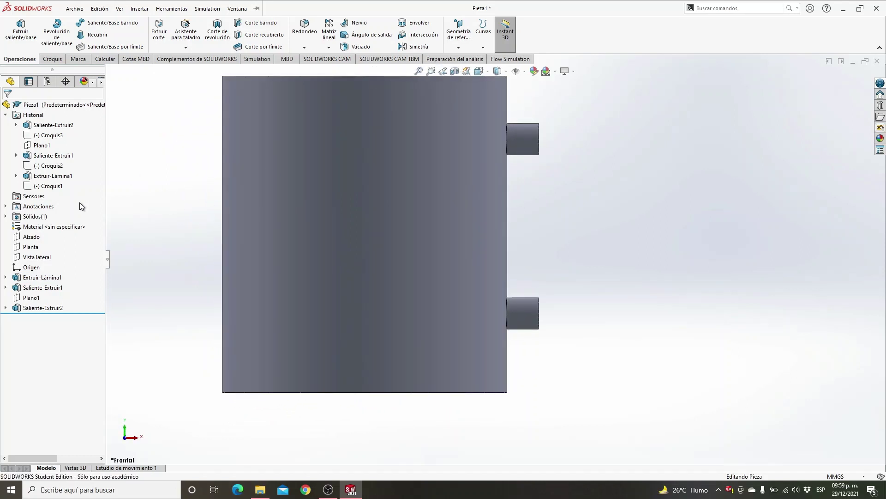
click(31, 237)
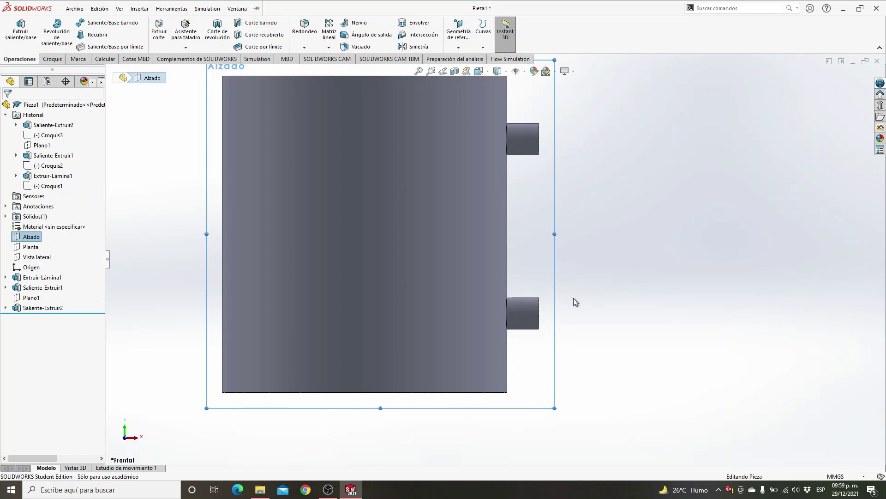
click(237, 8)
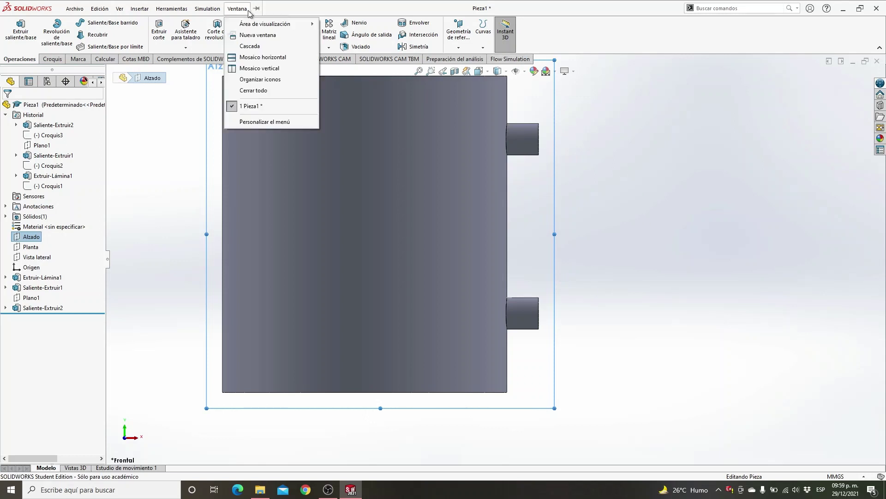
click(51, 60)
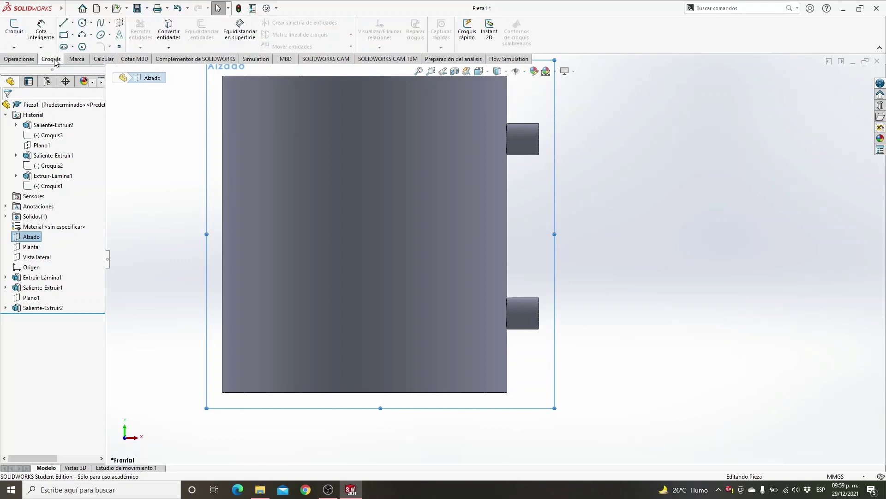
click(87, 36)
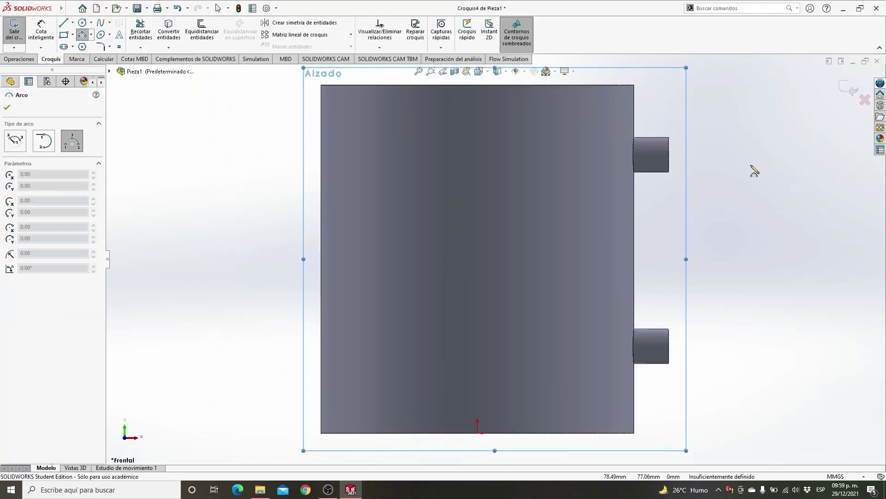
click(669, 155)
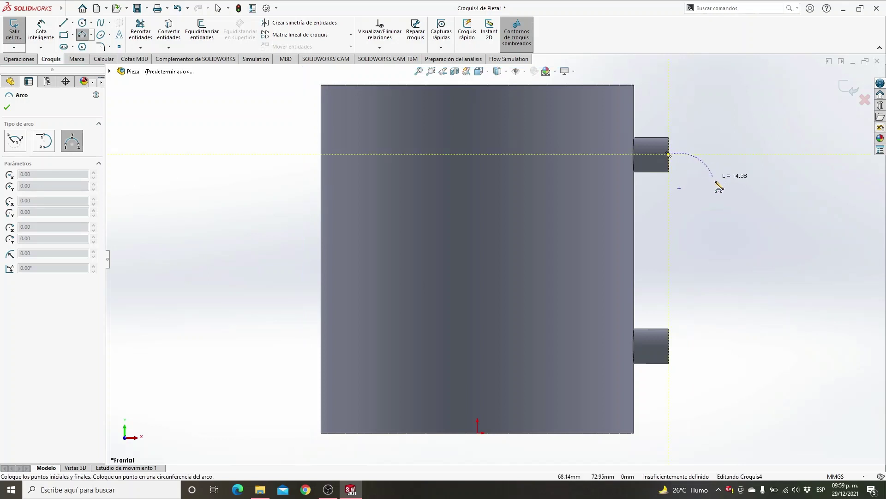
click(669, 345)
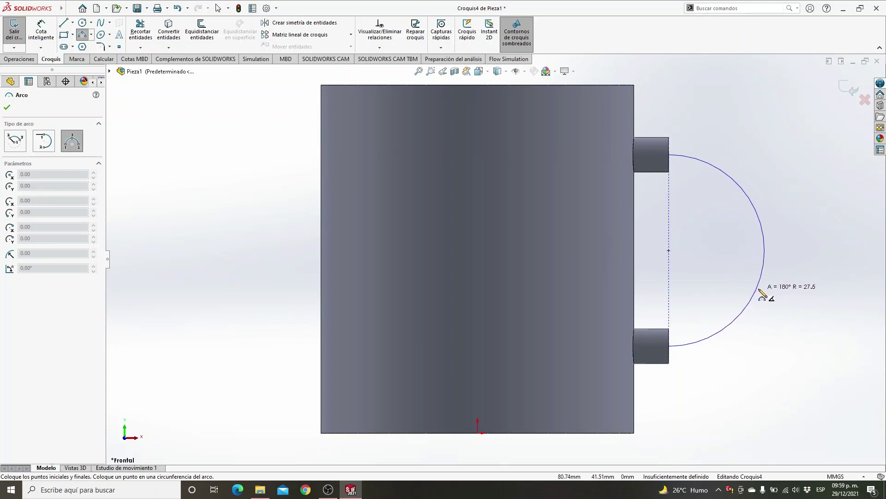
click(762, 294)
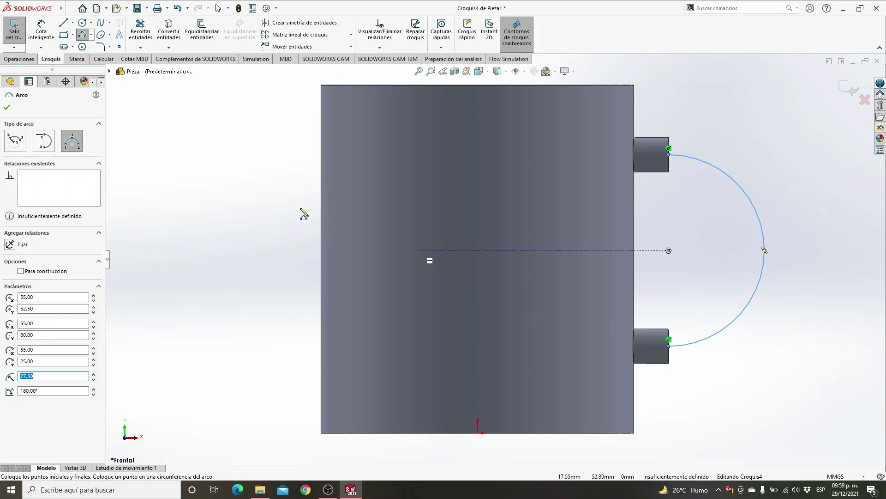
click(7, 107)
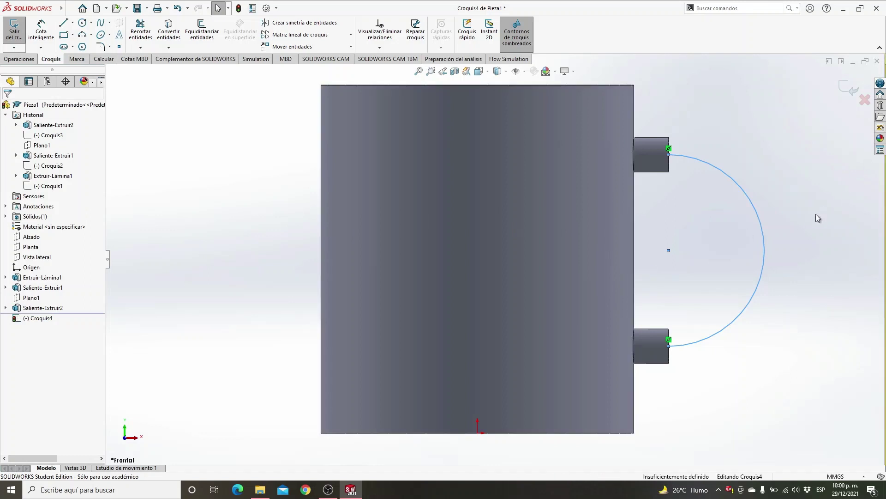
Step: Sweep the upper peg's circular end edge along the arc sketch to form the handle between the two pegs
middle_drag(816, 214, 766, 240)
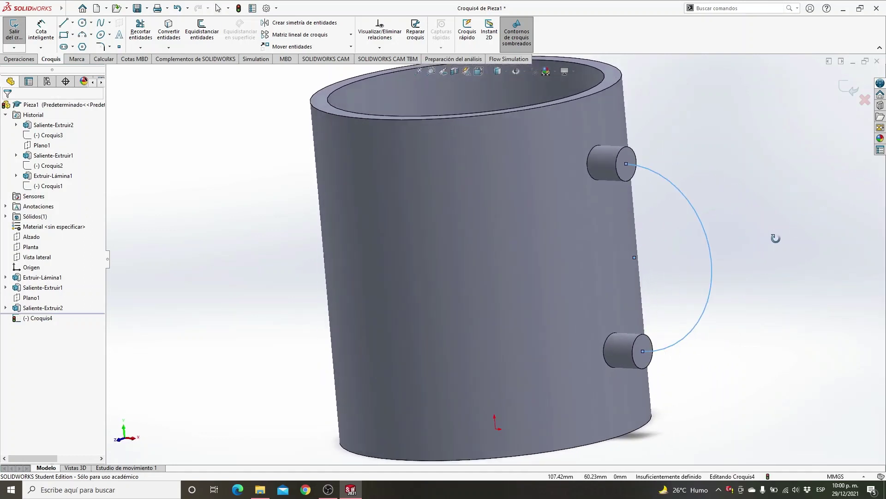
click(24, 60)
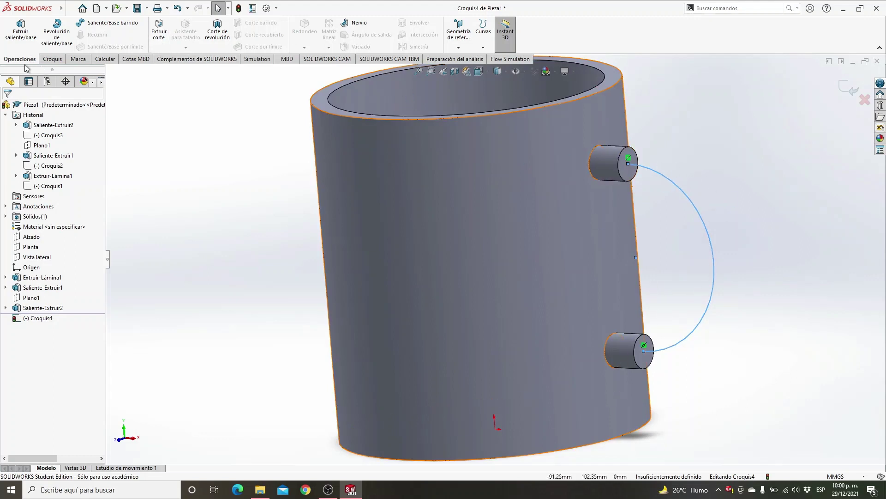
click(122, 25)
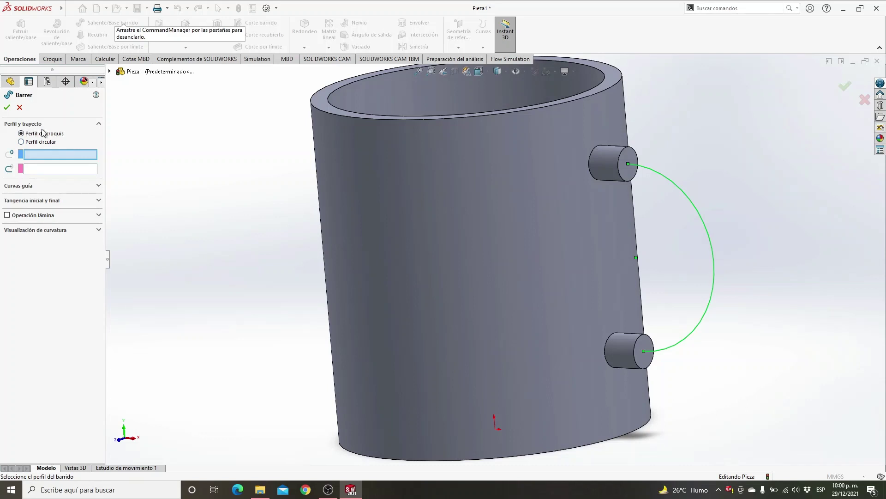
click(635, 154)
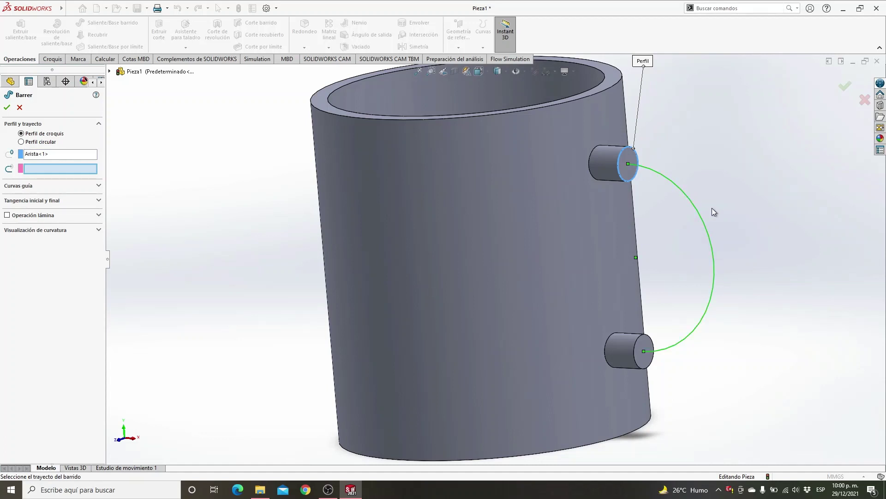
click(688, 196)
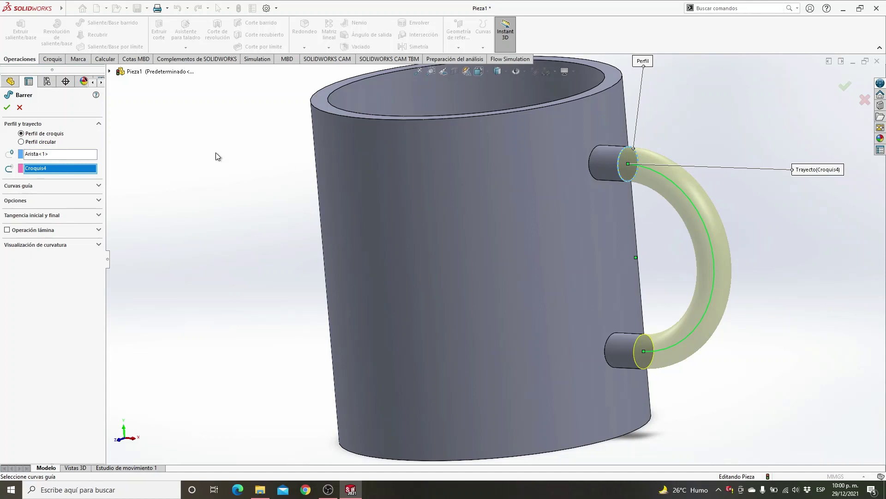
click(7, 108)
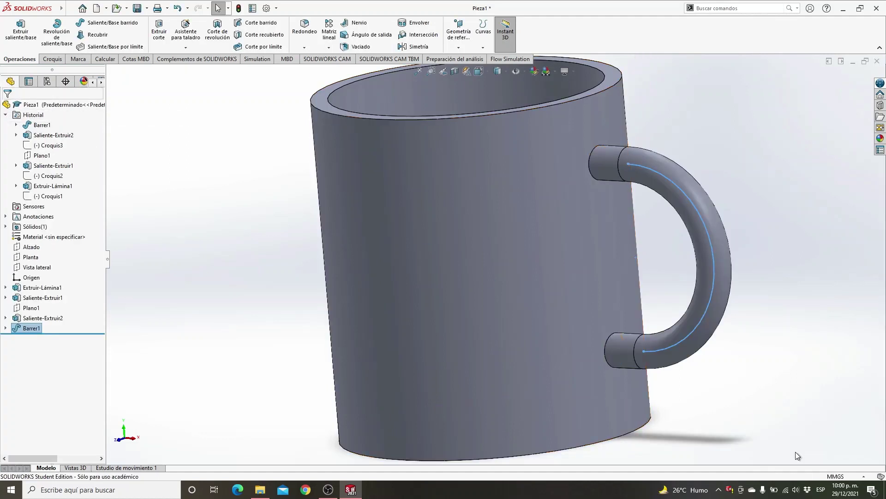
Step: Set the finished mug to the isometric view and save the part as Taza3 in the solid folder
middle_drag(796, 451, 814, 324)
scroll(804, 306, up, 4)
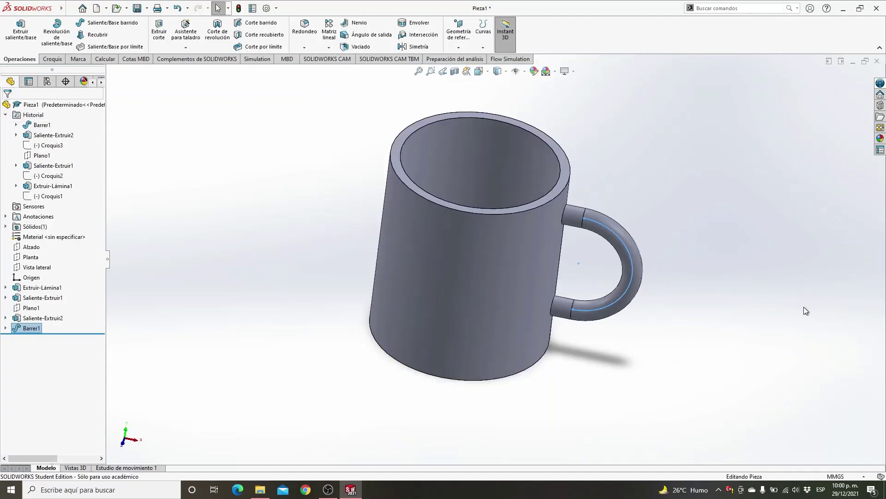
scroll(788, 325, down, 2)
key(ctrl+7)
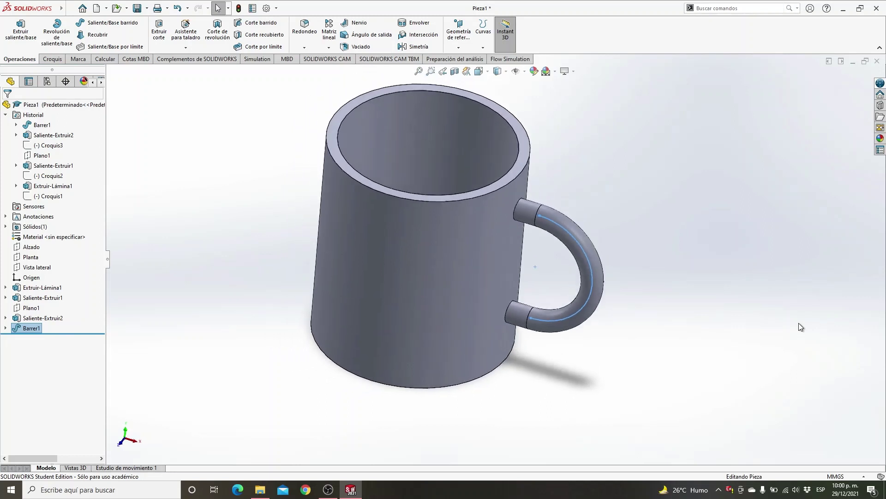
click(226, 142)
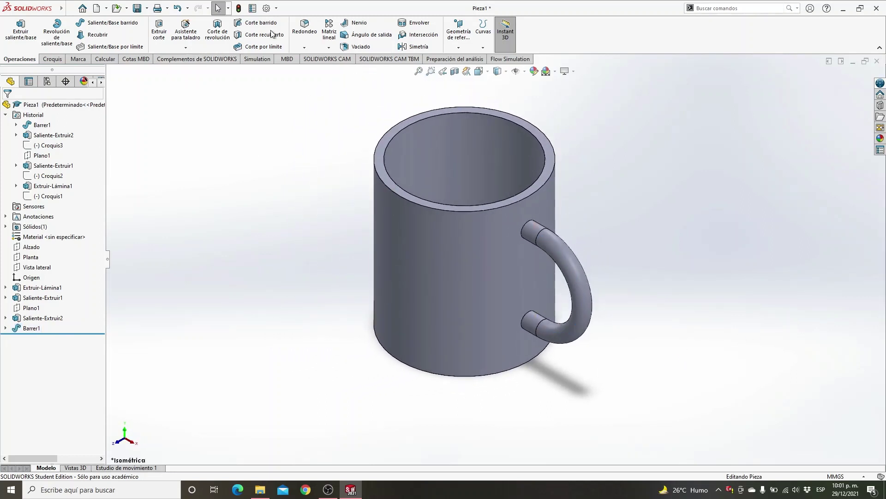
click(137, 9)
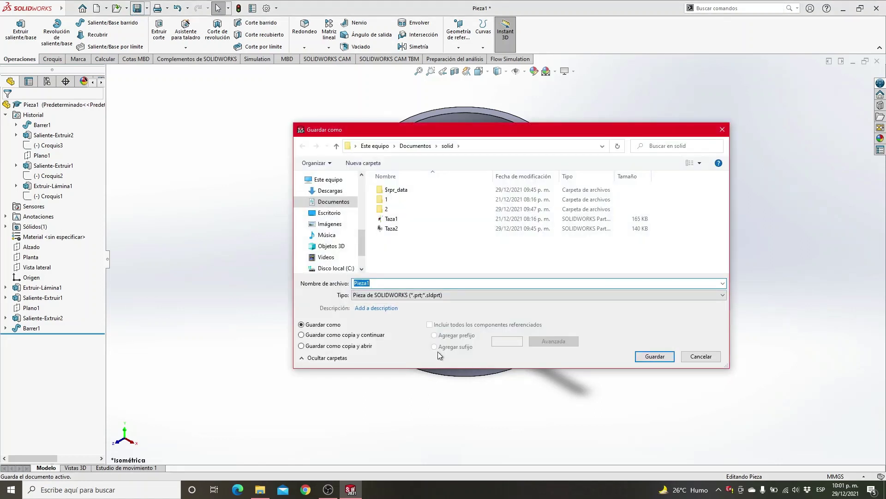
text(Taza3)
click(639, 355)
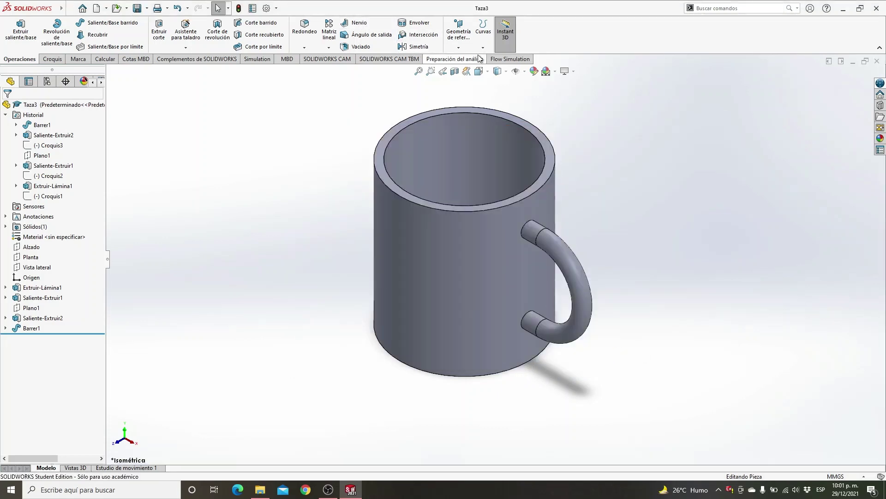
Step: Create a Flow Simulation lid over the mug's opening, using the planar rim face and the default thickness
click(522, 61)
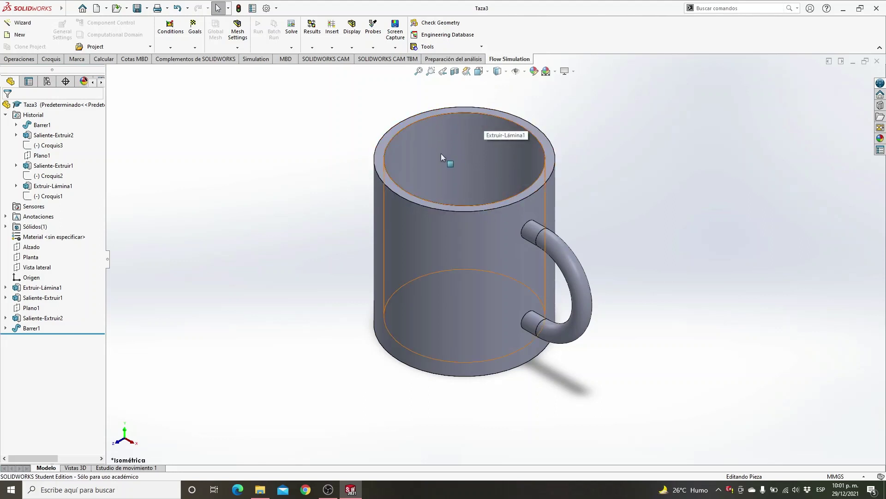
click(458, 47)
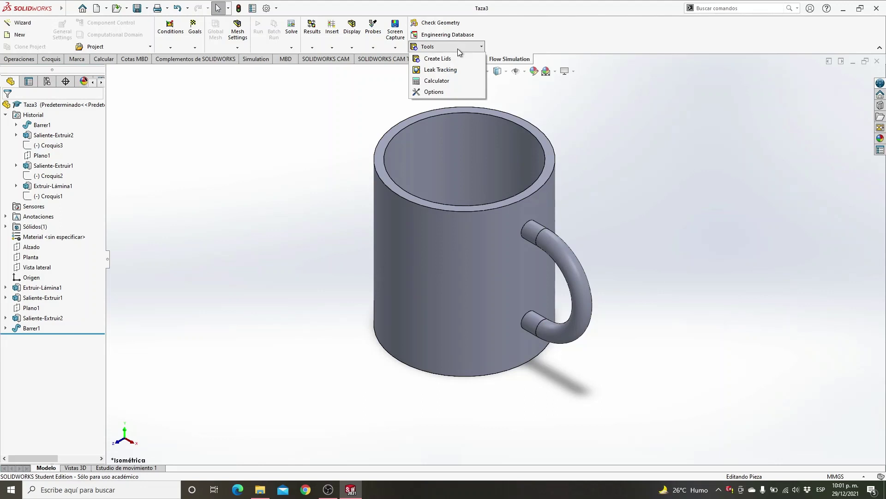
click(438, 60)
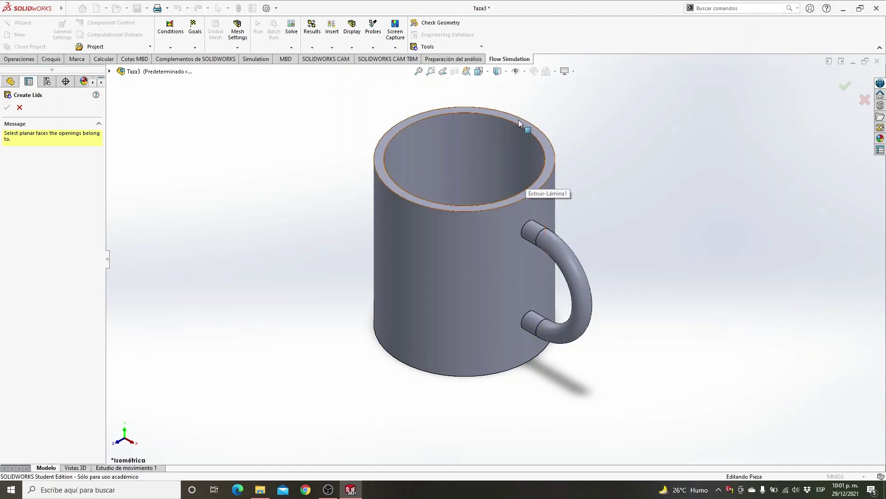
click(540, 135)
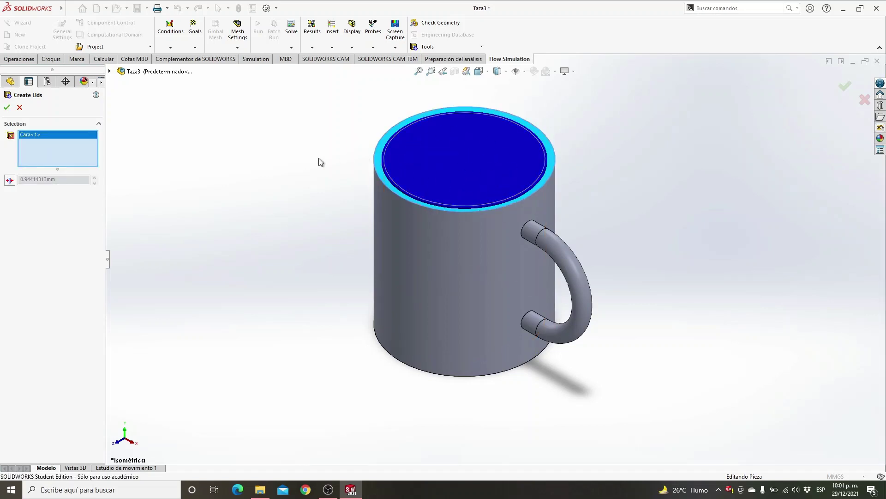
click(7, 107)
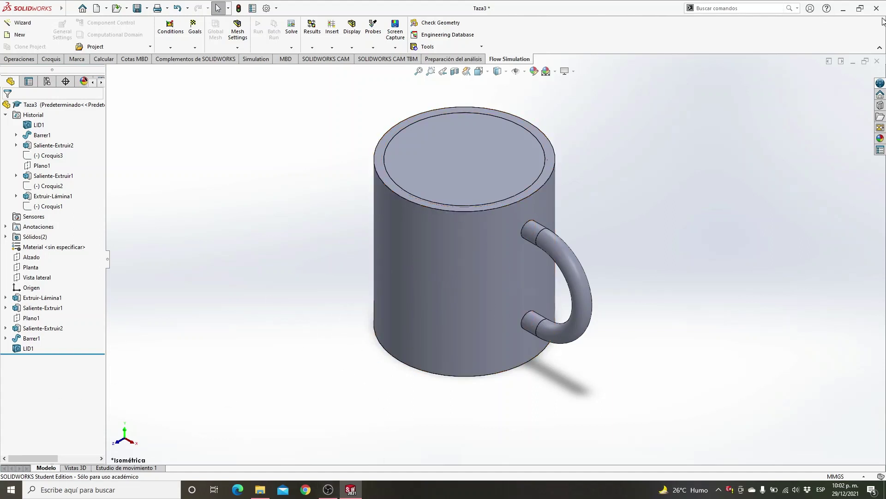
Step: Start a Flow Simulation wizard project named Project(1) on the current configuration, with the SI (m-kg-s) unit system
click(12, 25)
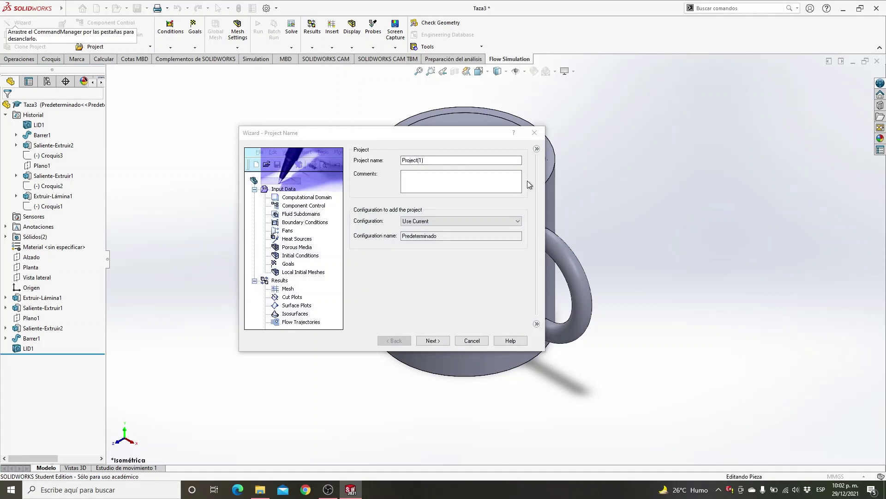
click(443, 162)
click(436, 342)
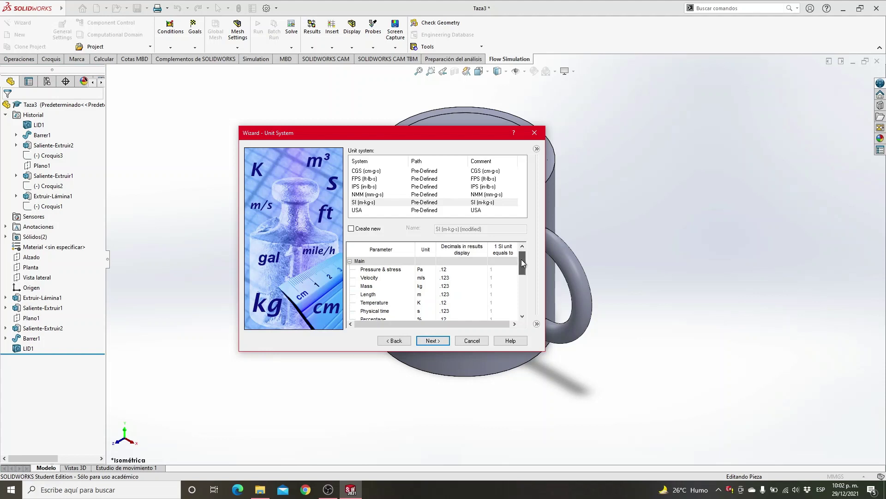
drag(522, 259, 517, 232)
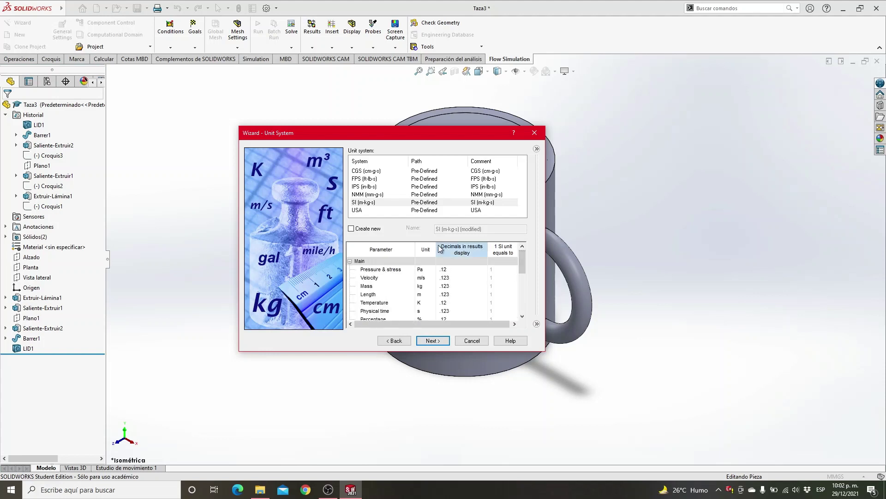
click(432, 340)
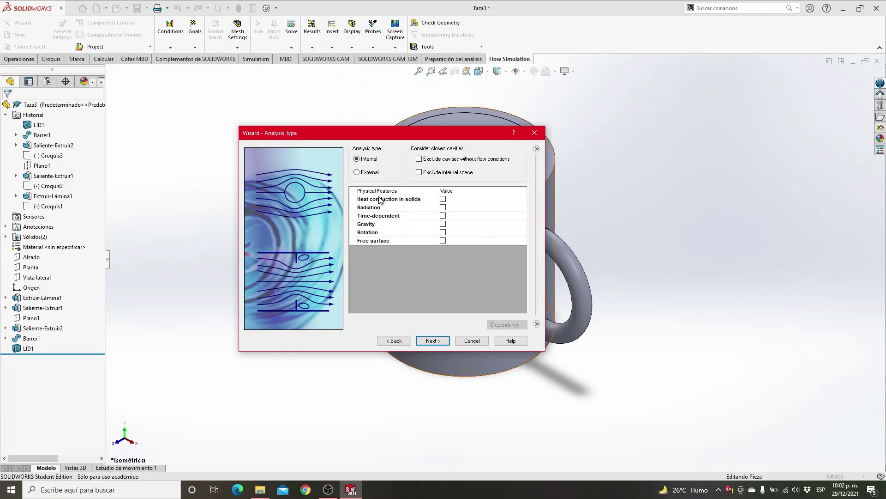
Step: Enable heat conduction in solids and time-dependent analysis for the internal study, with a total analysis time of 100 s
click(444, 199)
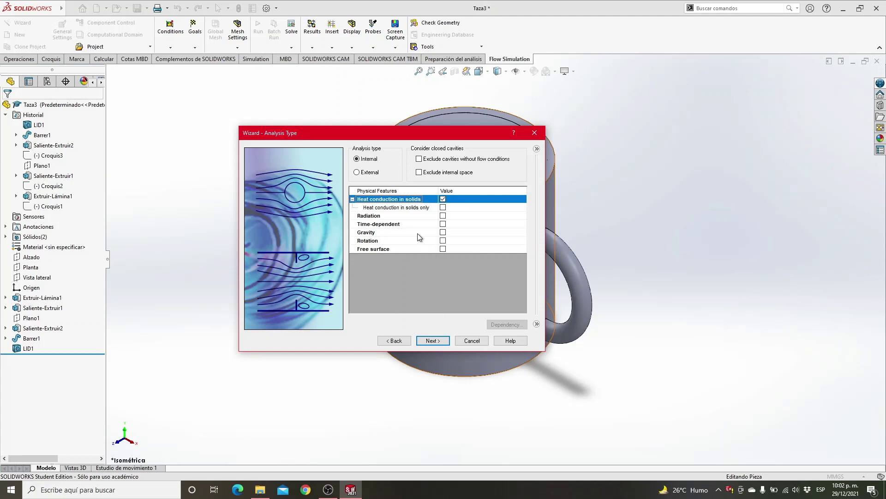
click(443, 224)
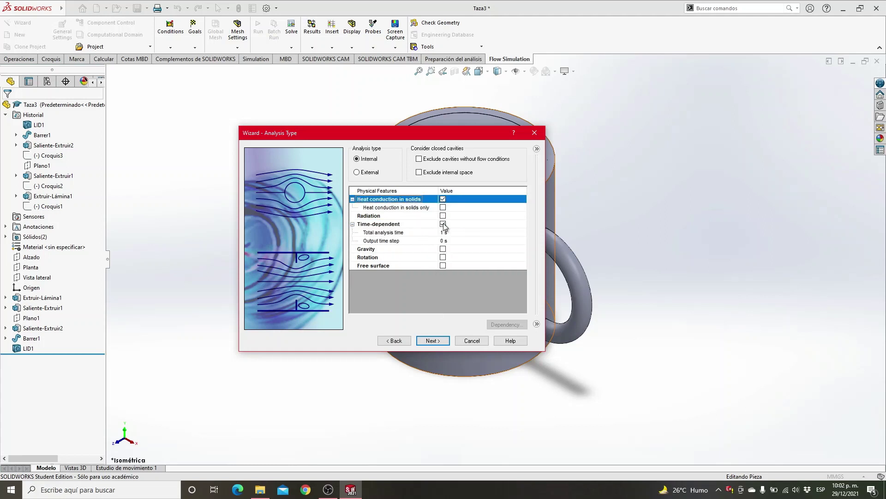
click(454, 234)
click(453, 234)
text(100)
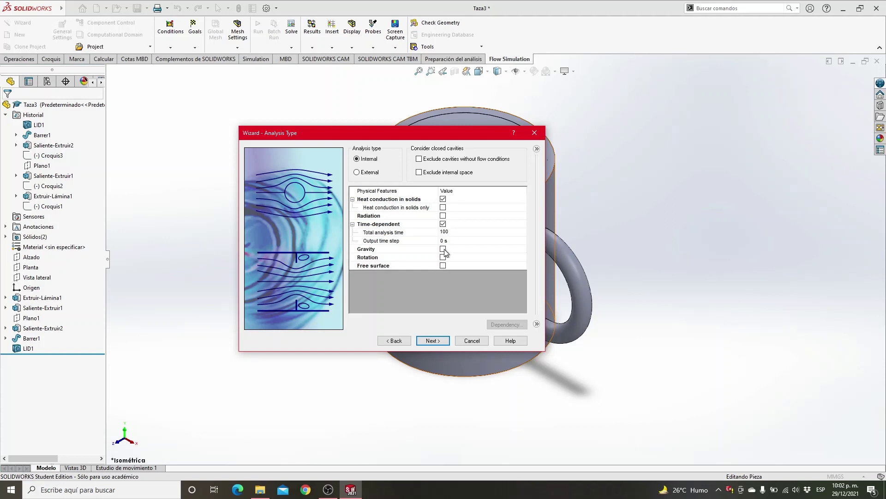
Step: Enable gravity with a Z component of 0 m/s^2 and a negative Y component, and accept the analysis type settings
click(443, 250)
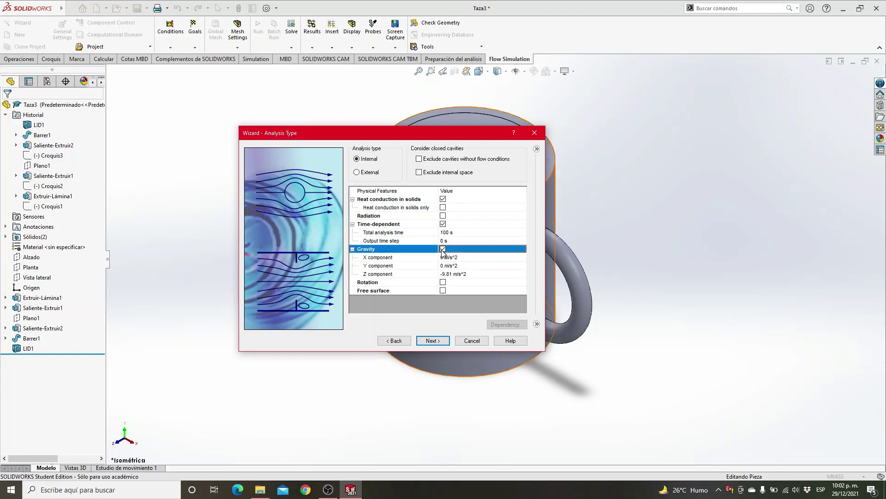
click(446, 275)
click(446, 276)
text(0)
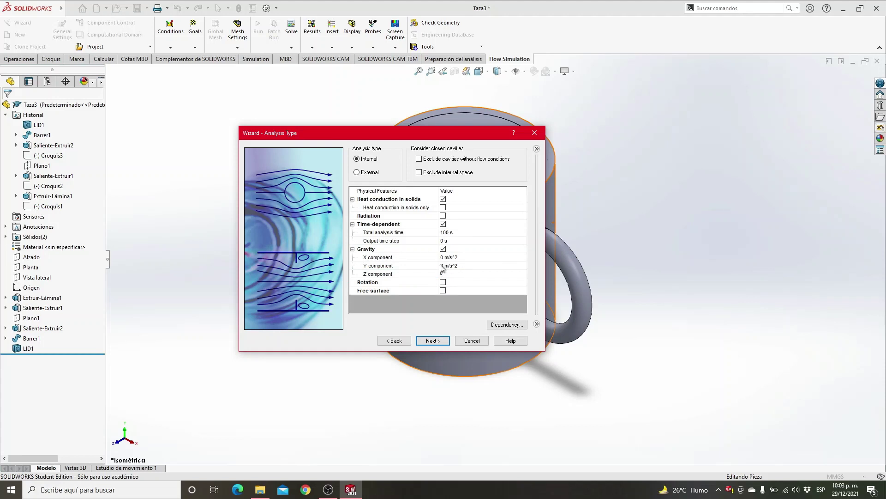
click(444, 268)
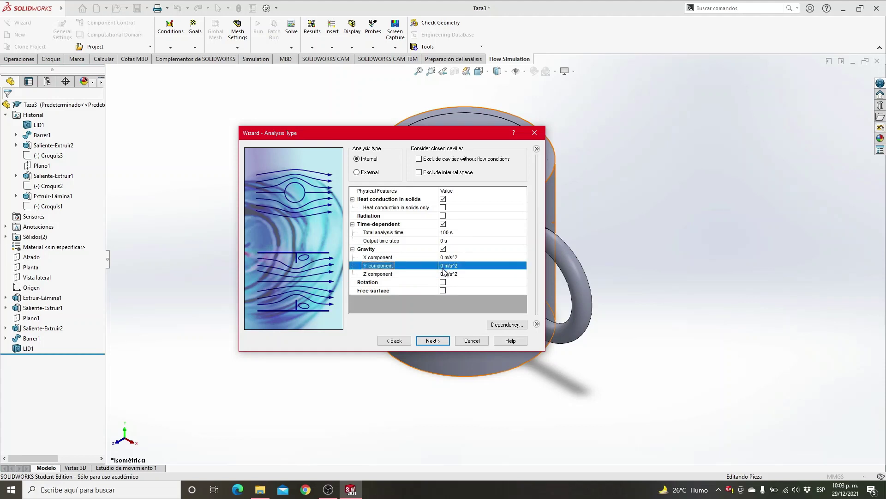
click(444, 271)
click(443, 267)
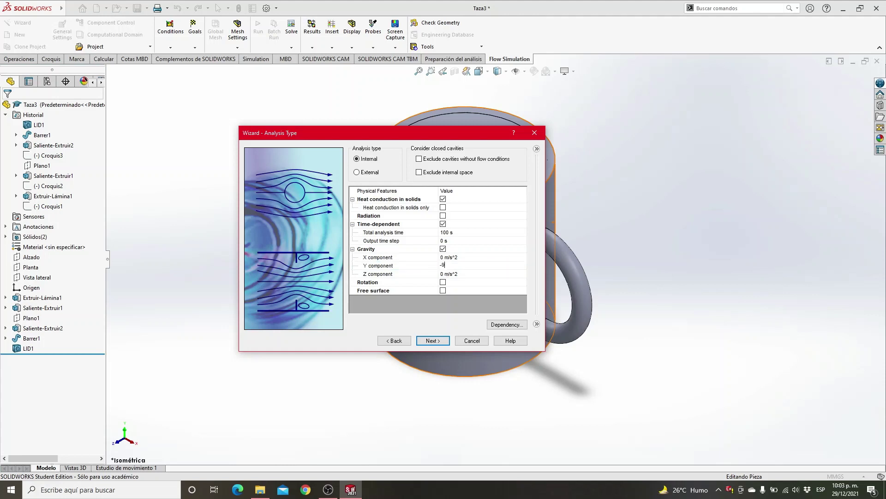
click(436, 341)
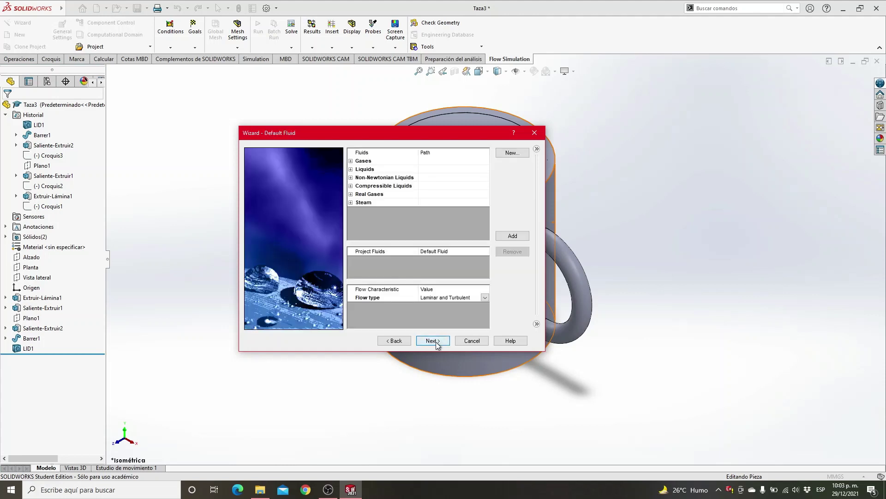
Step: Add the pre-defined liquid Water as the project's default fluid, keeping the Laminar and Turbulent flow type
click(350, 169)
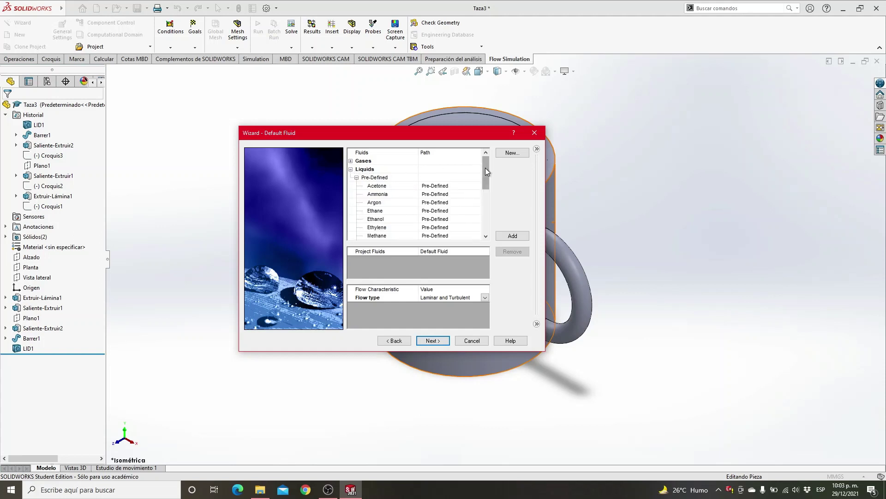
drag(486, 168, 484, 212)
click(384, 210)
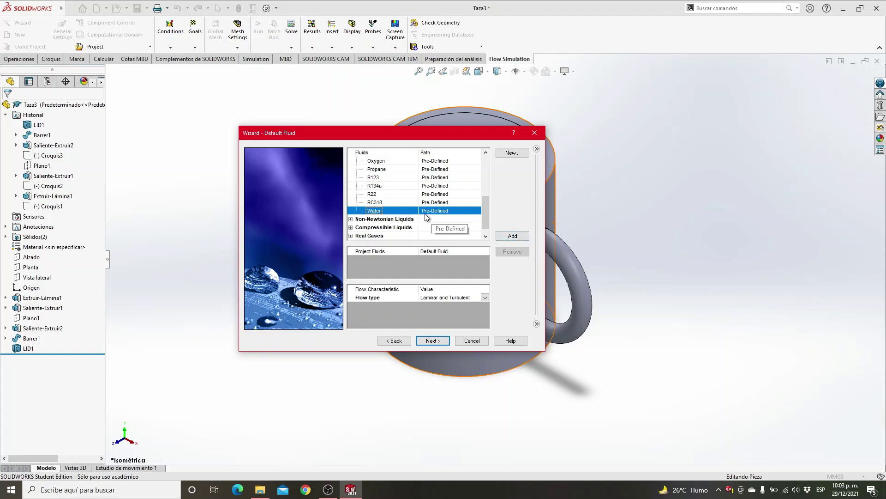
click(508, 236)
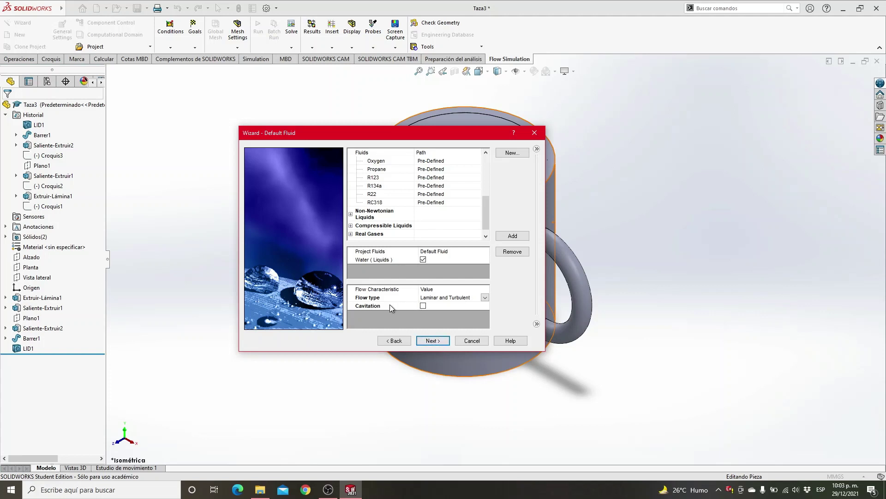
click(432, 342)
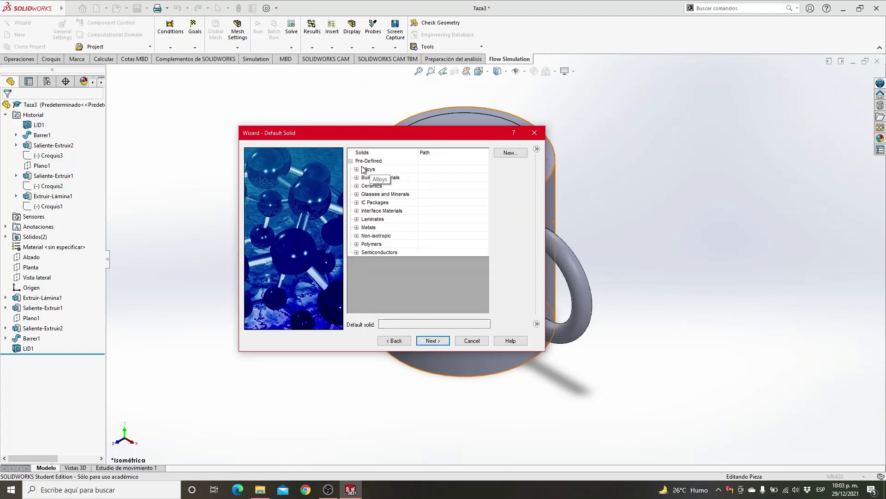
Step: Assign Alumina (Typical) from the pre-defined ceramics as the default solid and continue to the wall conditions
click(357, 186)
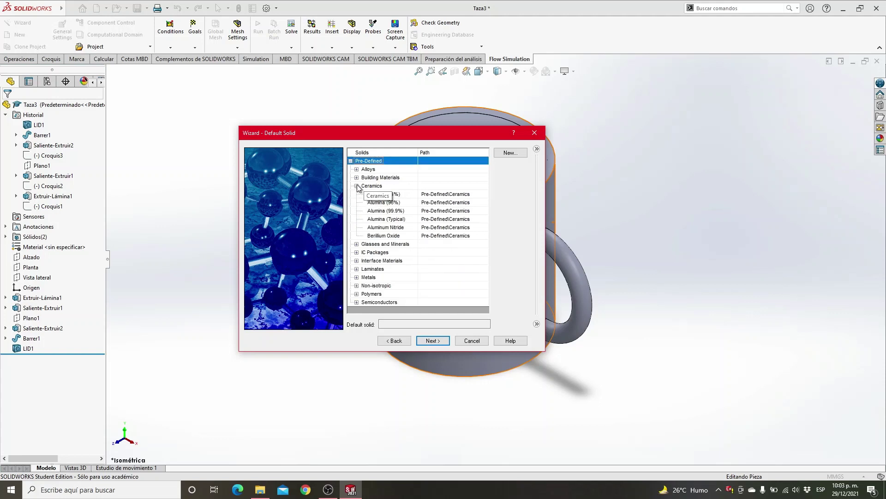
click(394, 220)
double_click(394, 219)
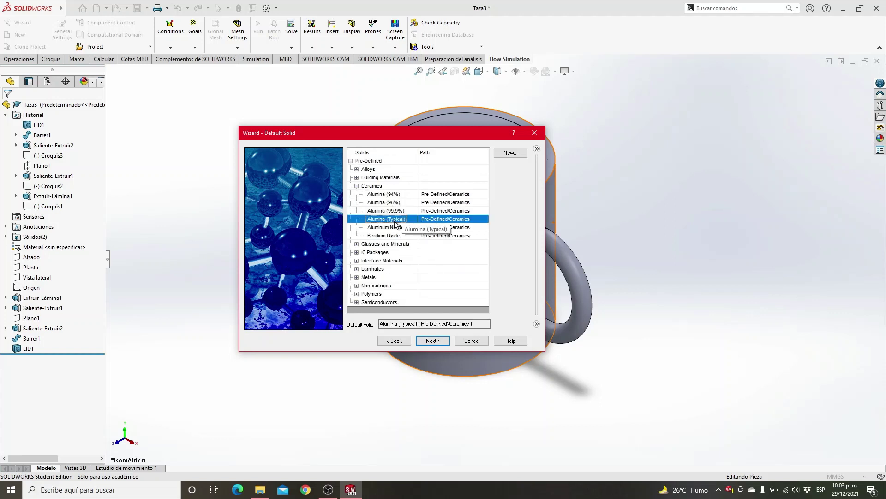
click(434, 340)
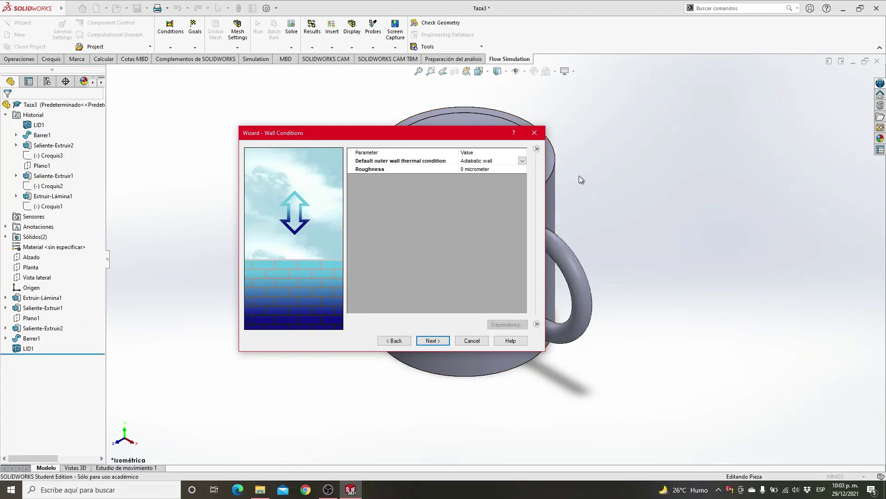
Step: Set the default outer wall thermal condition to a heat transfer coefficient of 20 W/m^2/K and continue to the initial conditions
click(523, 163)
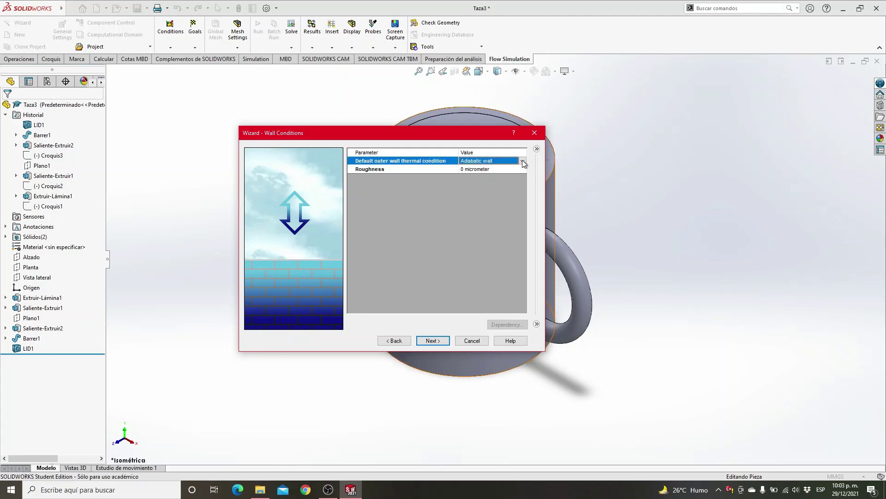
click(524, 162)
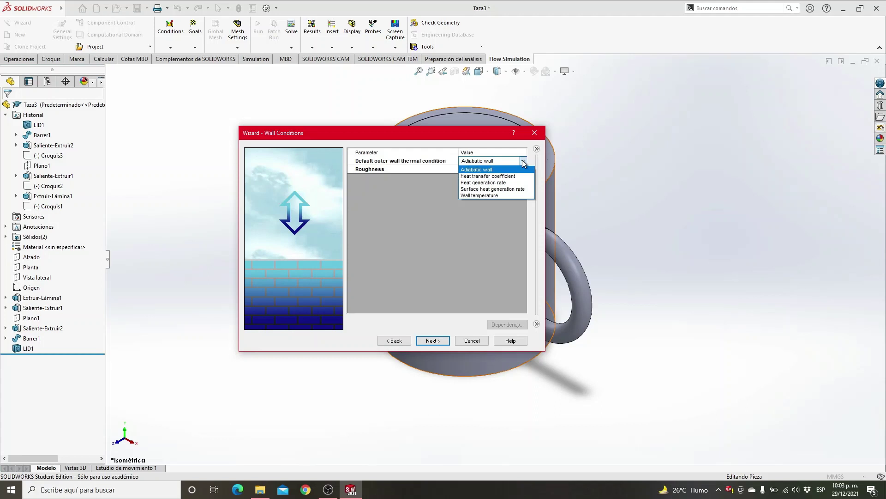
click(506, 177)
click(490, 170)
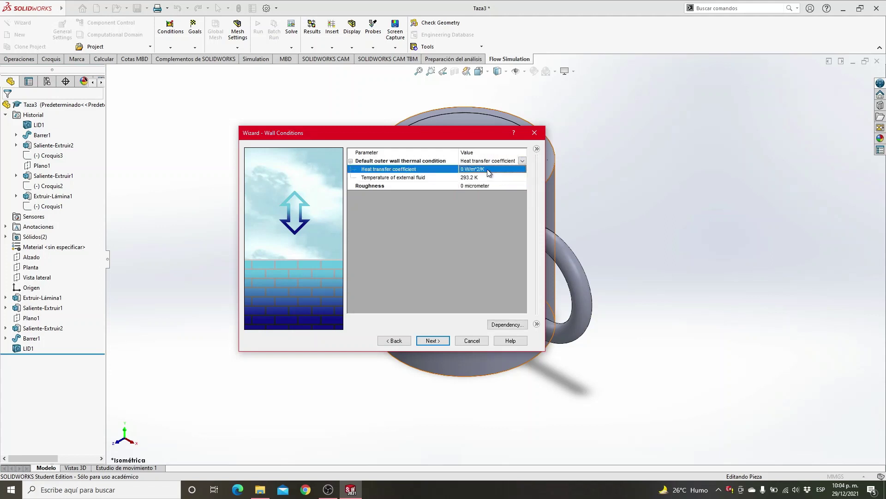
click(489, 170)
text(20)
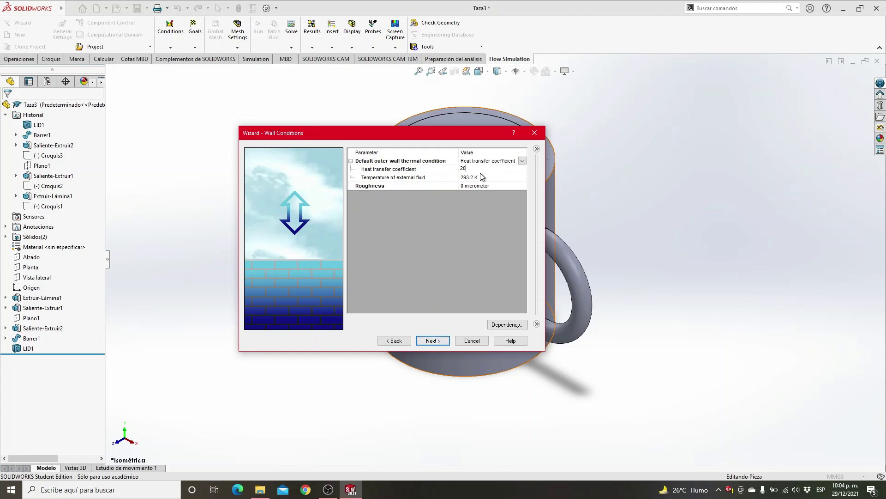
click(433, 344)
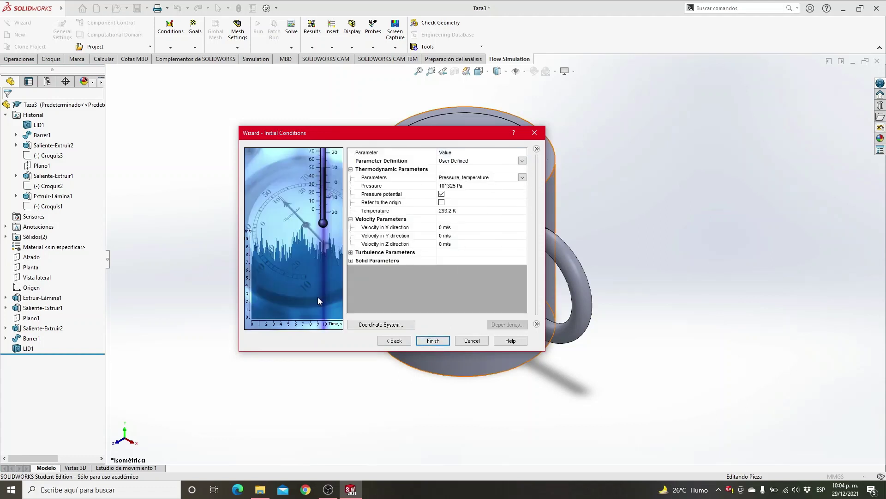
Step: Expand the solid parameters, keep the default initial conditions and finish creating the Flow Simulation project
click(354, 269)
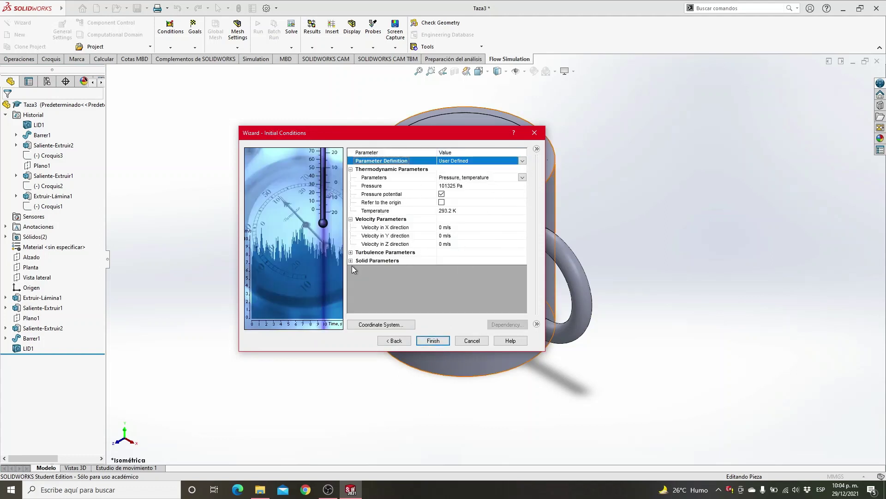
click(351, 261)
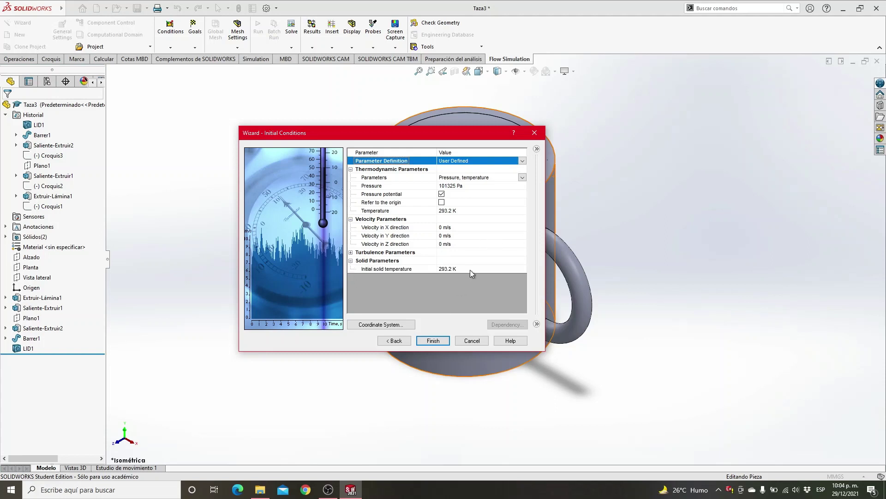
click(433, 341)
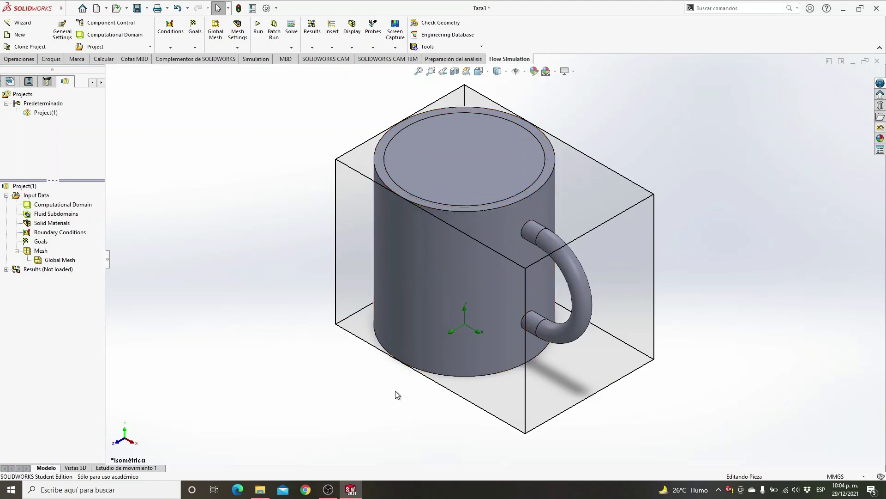
Step: Hide the computational domain and section the mug through the Alzado plane at 0 mm offset
right_click(70, 206)
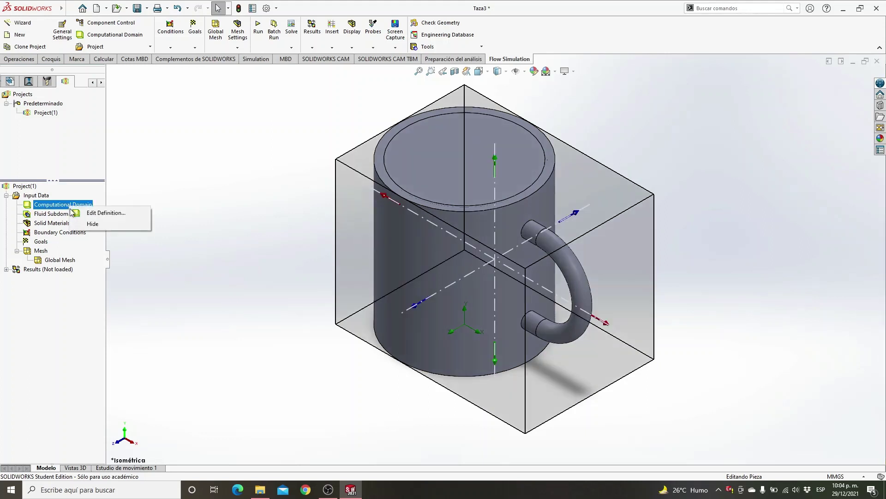
click(88, 224)
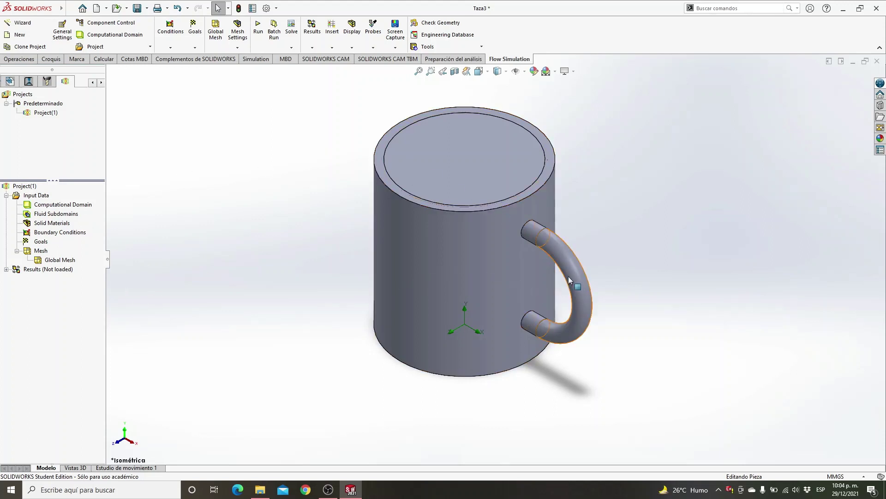
click(454, 71)
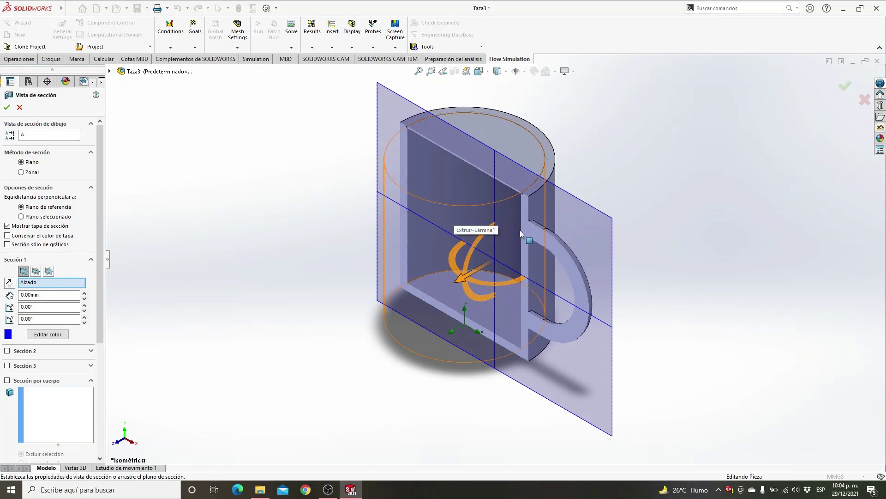
click(7, 108)
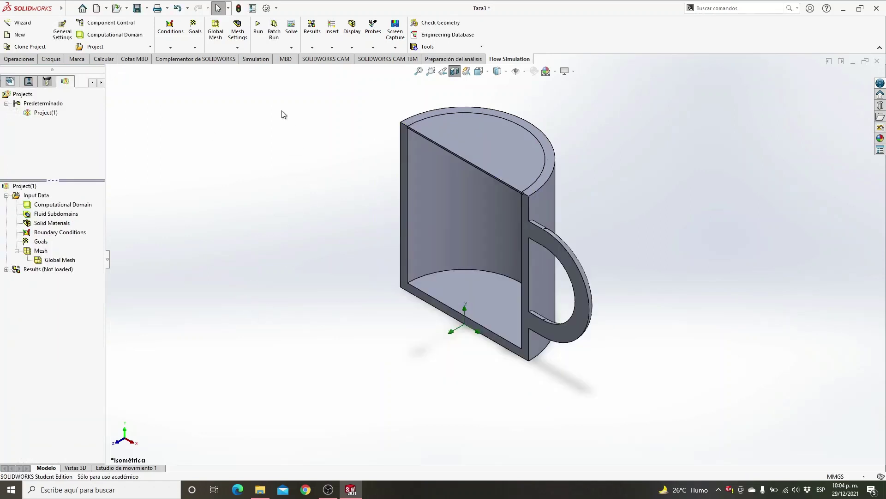
Step: Start an initial condition and apply it to the mug's inner side wall, inner bottom face and the lid's underside
click(175, 46)
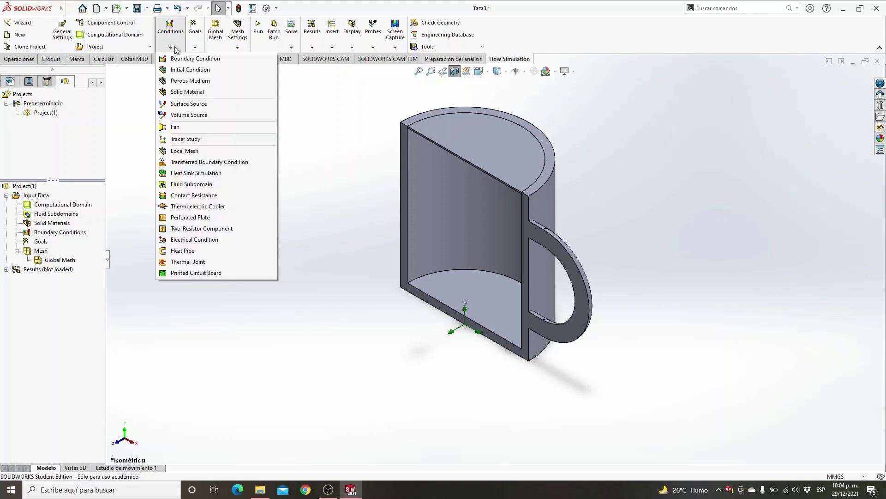
click(180, 69)
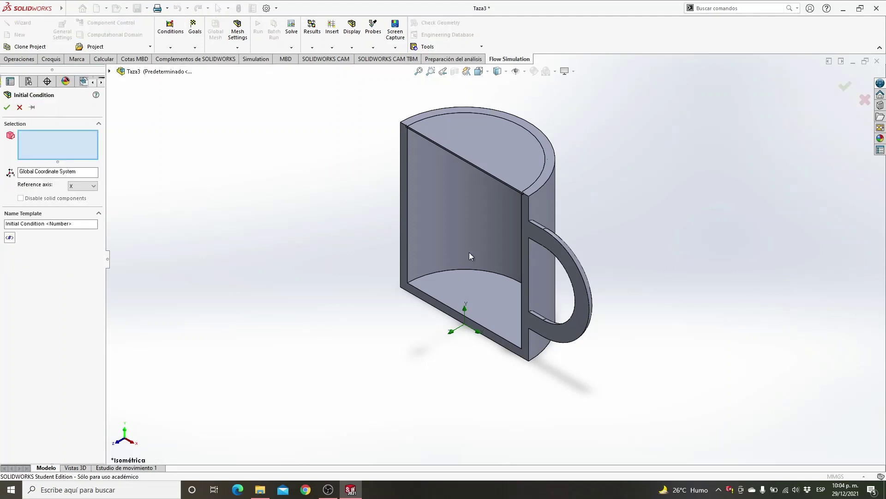
middle_drag(596, 227, 646, 296)
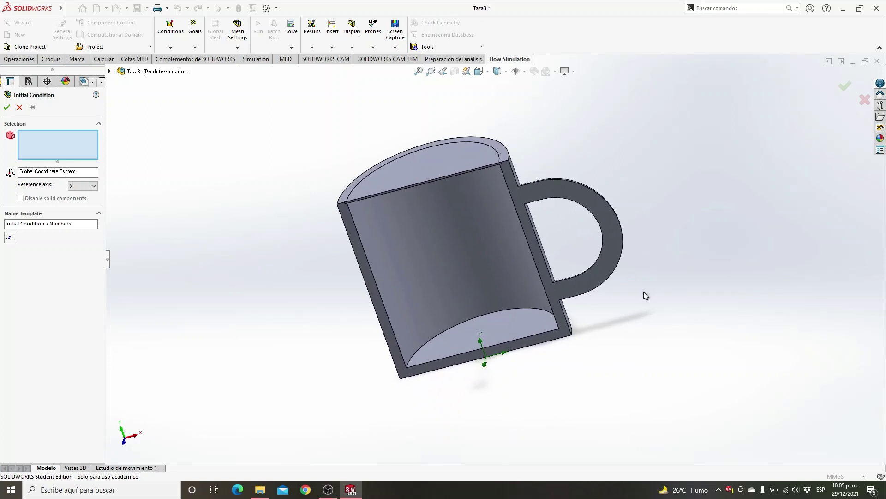
click(481, 248)
click(459, 329)
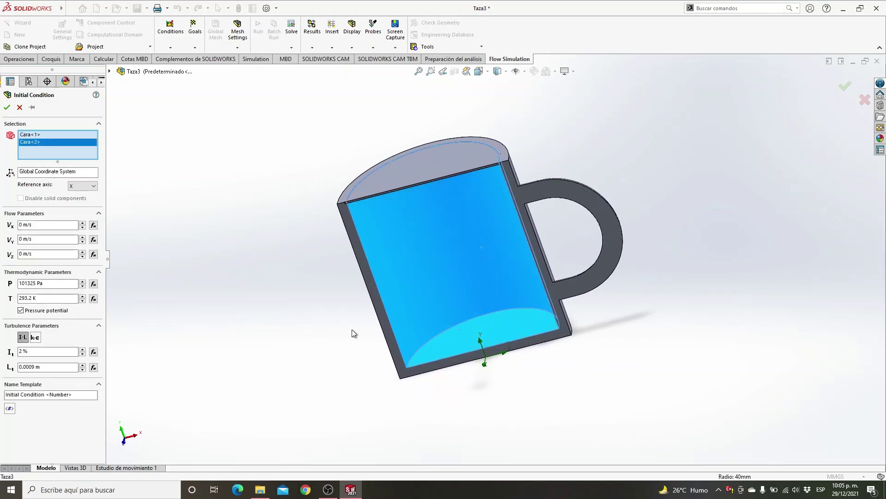
middle_drag(352, 329, 314, 213)
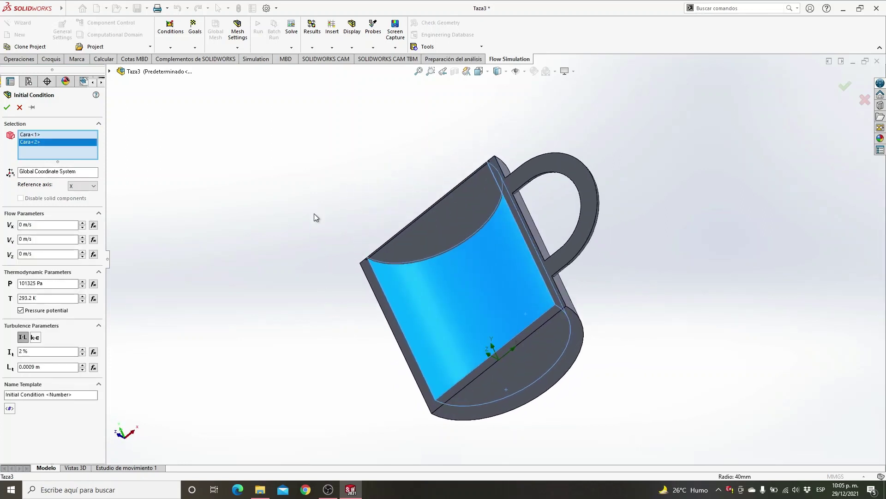
click(441, 232)
middle_drag(273, 185, 291, 291)
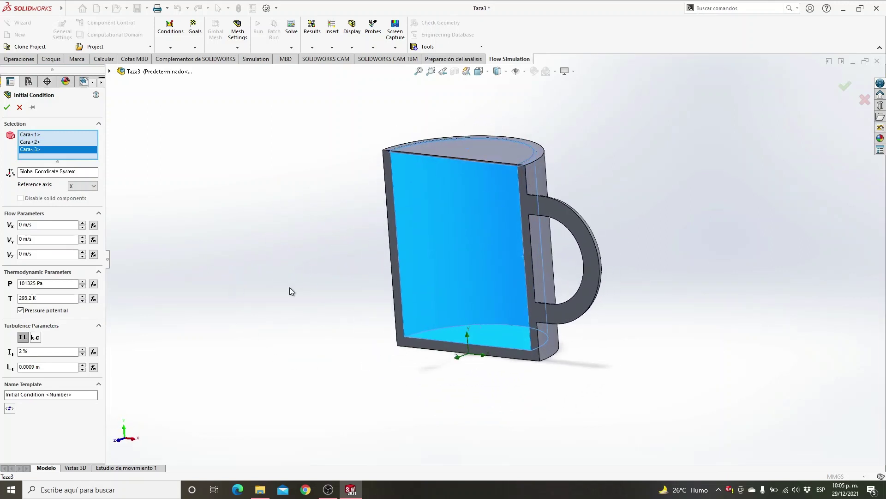